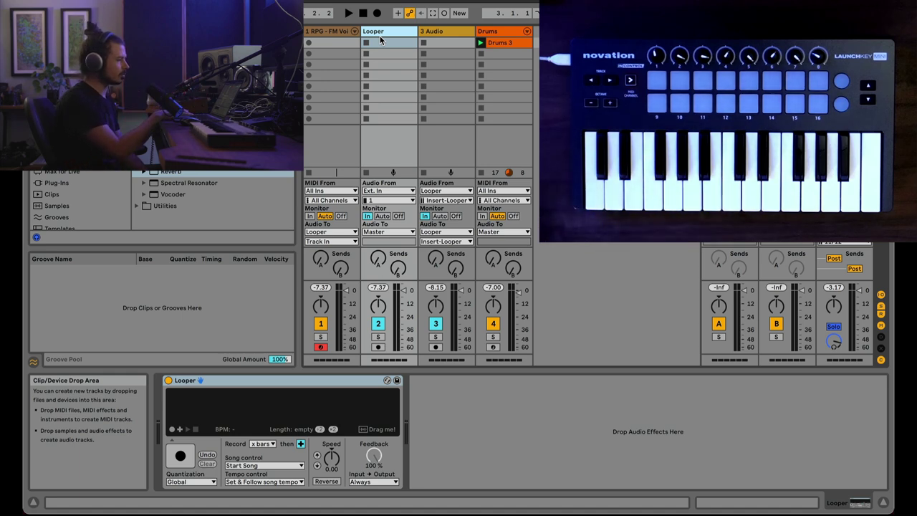
# Start playback of the set with the space bar to begin recording the synth loop
pyautogui.press('space')
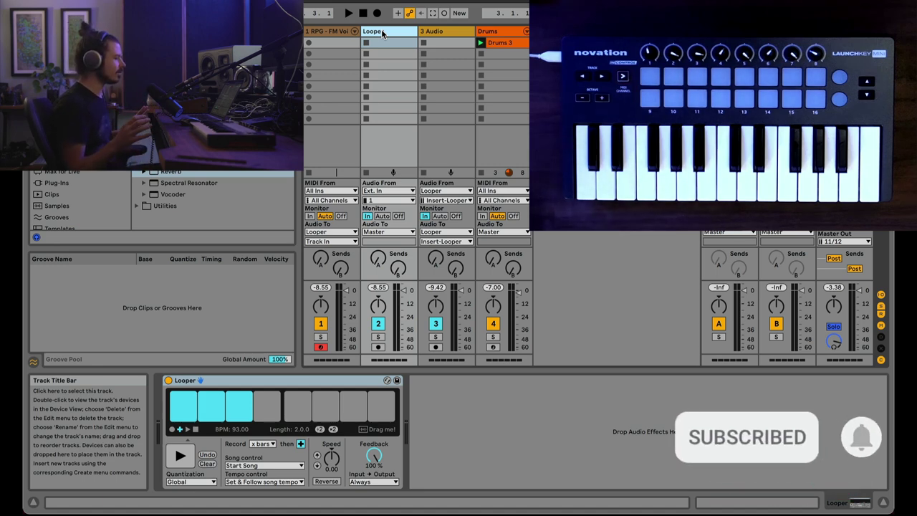
# On 3 Audio, sweep the second Auto Filter cutoff to 2 kHz and the first to 4.81 kHz
pyautogui.click(445, 33)
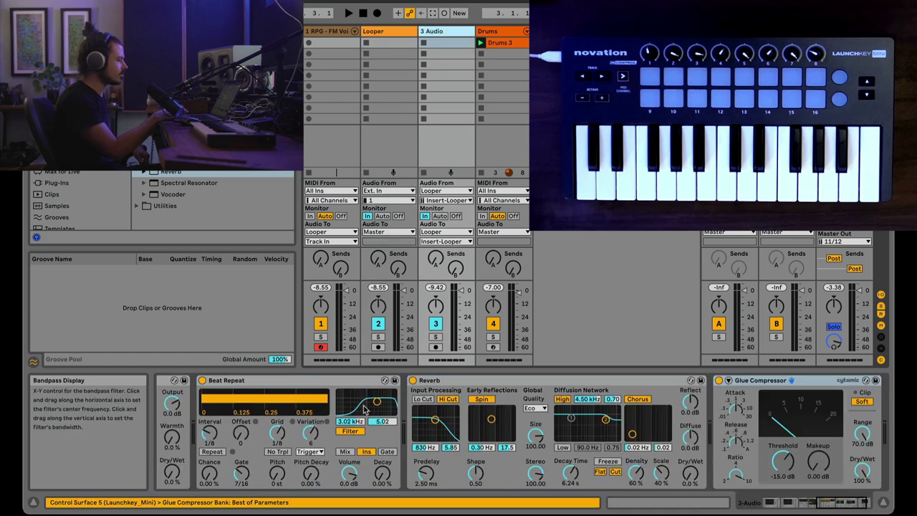
pyautogui.hscroll(-10, 348, 396)
pyautogui.hscroll(10, 358, 405)
pyautogui.hscroll(-10, 364, 409)
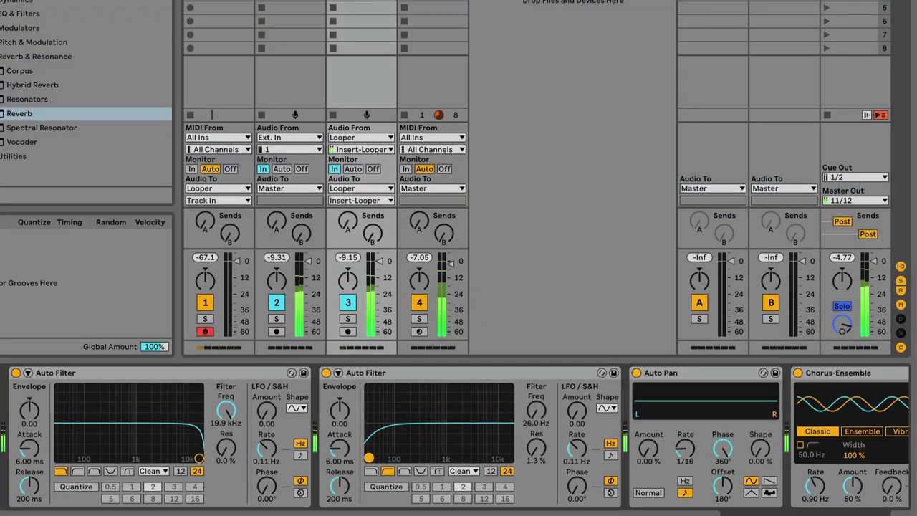
pyautogui.moveTo(369, 456)
pyautogui.mouseDown()
pyautogui.moveTo(389, 437)
pyautogui.moveTo(461, 429)
pyautogui.moveTo(415, 434)
pyautogui.moveTo(368, 458)
pyautogui.mouseUp()
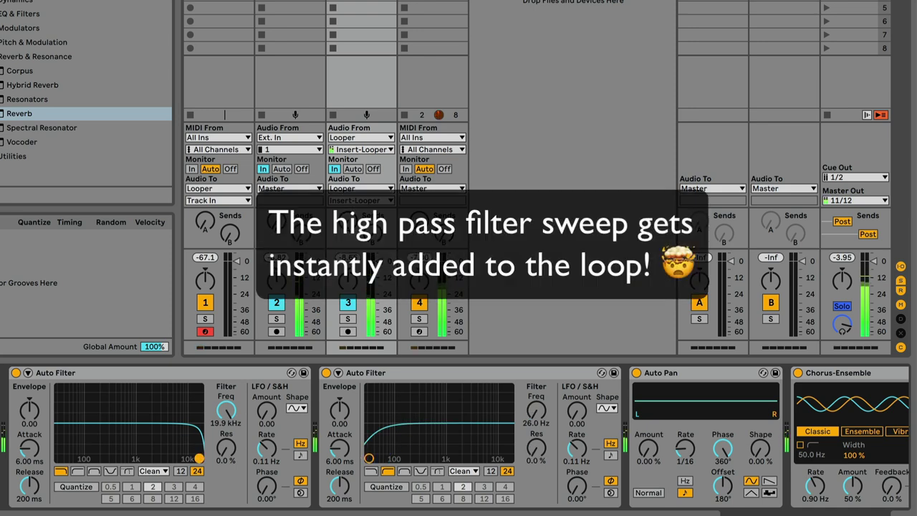
pyautogui.moveTo(199, 458)
pyautogui.mouseDown()
pyautogui.moveTo(169, 436)
pyautogui.moveTo(119, 428)
pyautogui.moveTo(200, 457)
pyautogui.mouseUp()
# Toggle Beat Repeat's Repeat on and off several times to stutter the loop
pyautogui.hscroll(5, 328, 462)
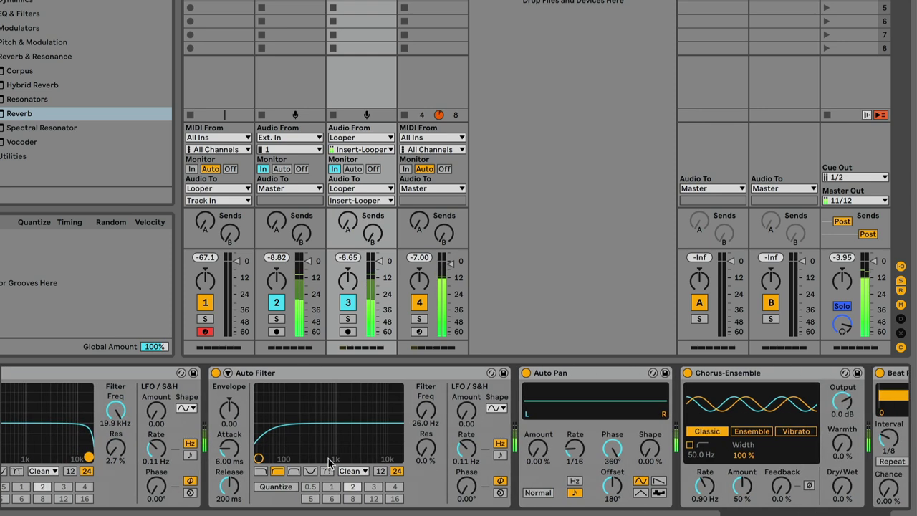
pyautogui.hscroll(7, 328, 462)
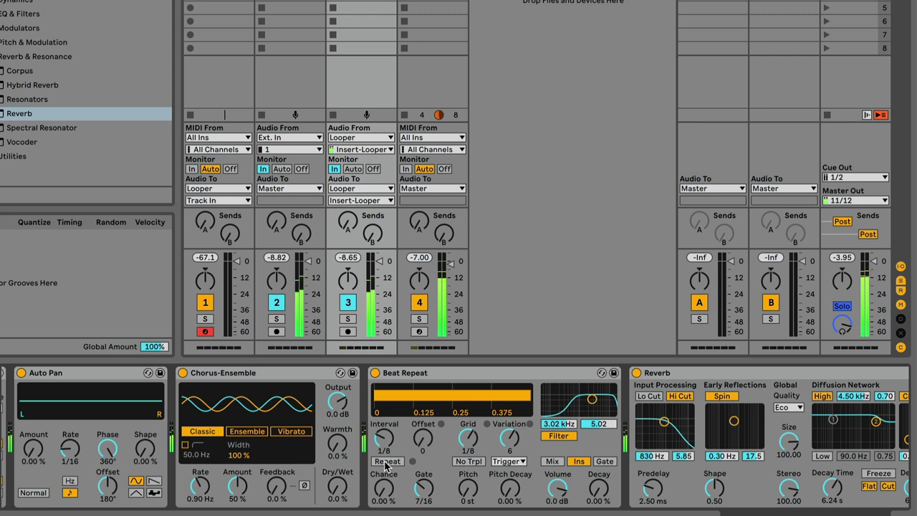
pyautogui.click(385, 462)
pyautogui.click(388, 462)
pyautogui.click(387, 462)
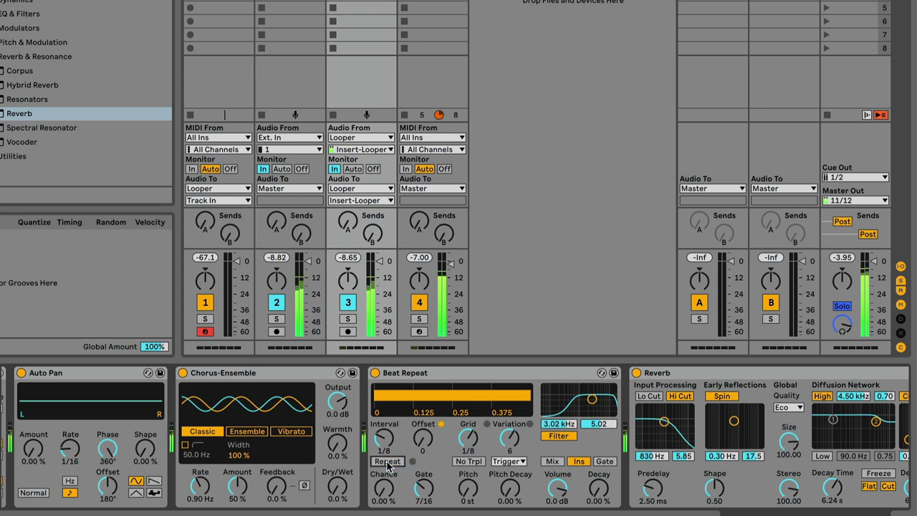
pyautogui.click(387, 462)
pyautogui.click(388, 462)
# Raise Auto Pan Amount to 100%, make the reverb fully wet, and sweep the second filter to about 513 Hz
pyautogui.hscroll(-2, 317, 452)
pyautogui.click(92, 454)
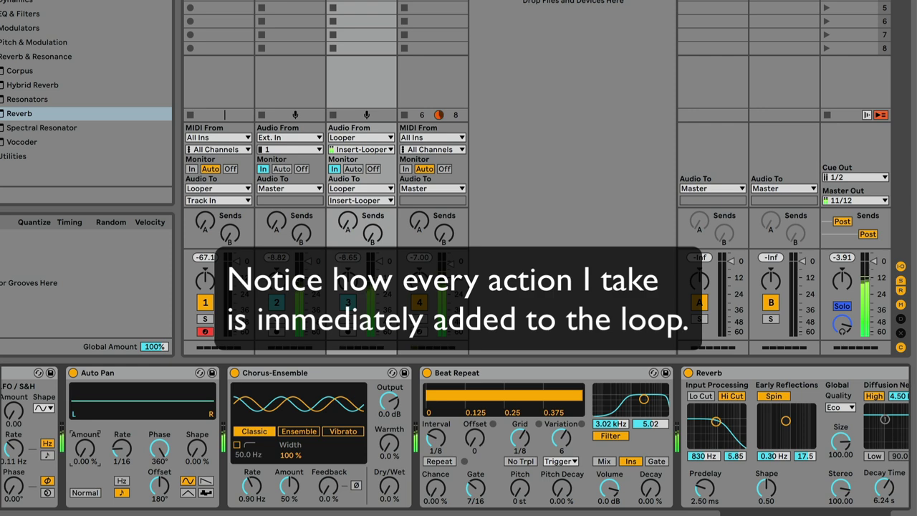
pyautogui.moveTo(92, 454); pyautogui.dragTo(92, 382)
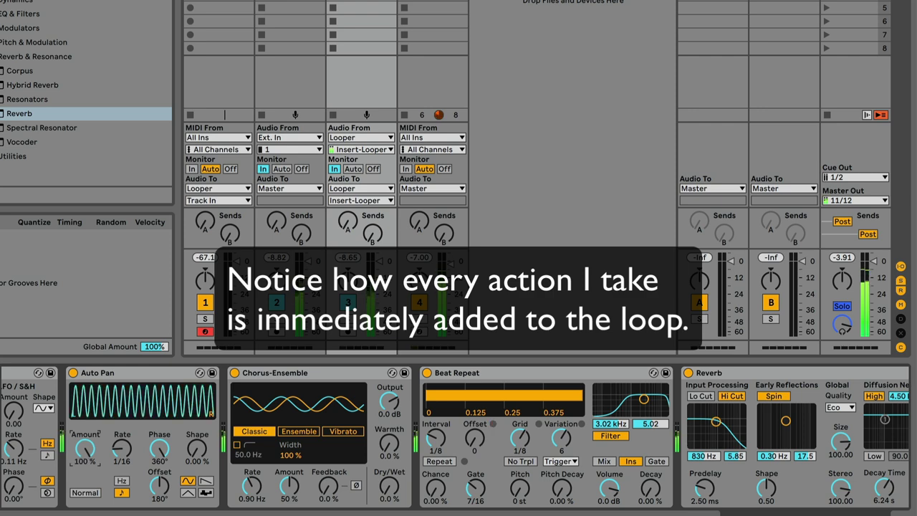
pyautogui.hscroll(5, 602, 489)
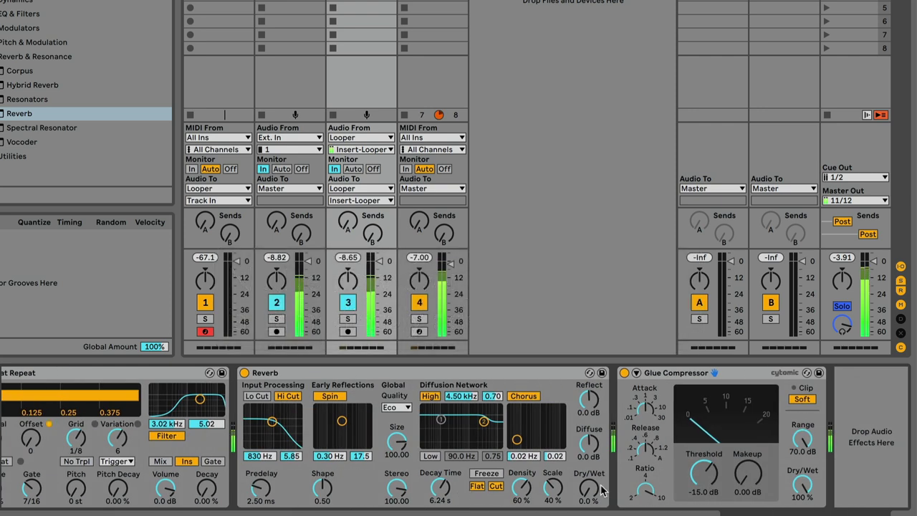
pyautogui.moveTo(588, 488); pyautogui.dragTo(589, 453)
pyautogui.hscroll(-5, 378, 430)
pyautogui.moveTo(378, 456)
pyautogui.mouseDown()
pyautogui.moveTo(461, 429)
pyautogui.moveTo(382, 453)
pyautogui.mouseUp()
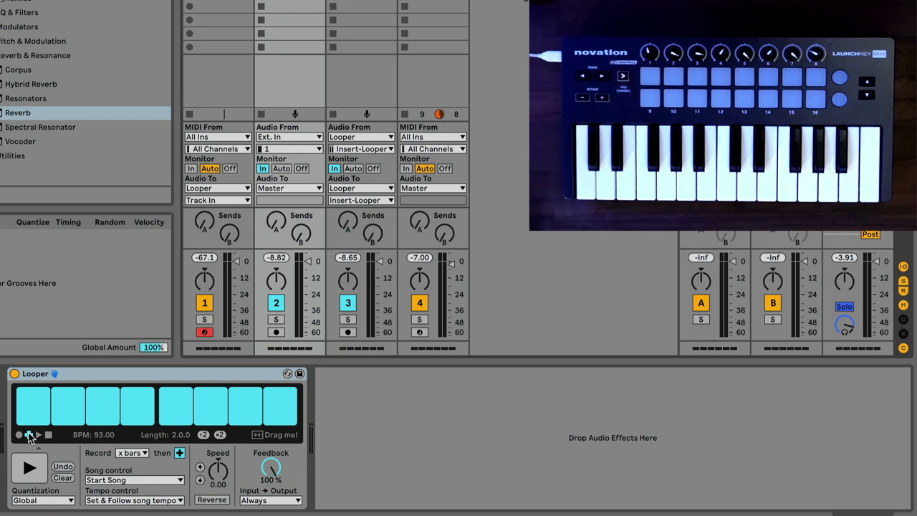
# Put the Looper into overdub mode and bring up the 3 Audio effects chain
pyautogui.click(29, 435)
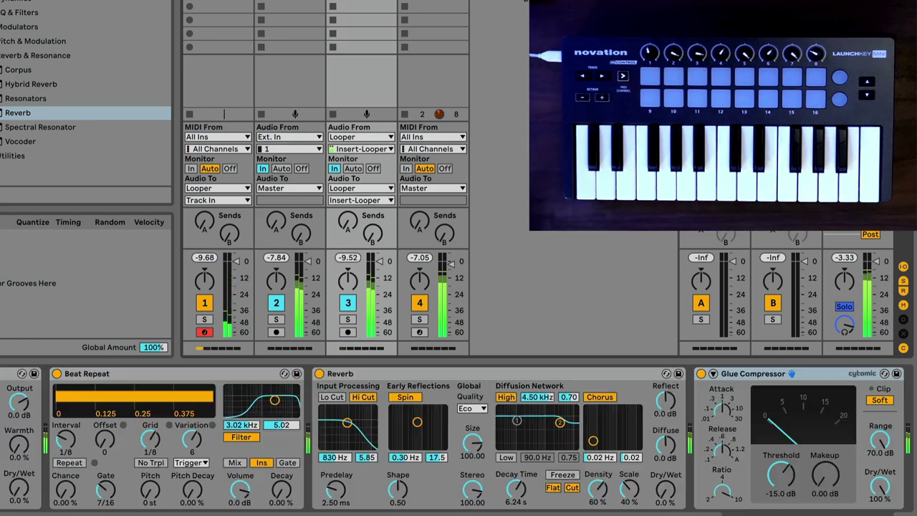
pyautogui.press('Right')
pyautogui.hscroll(2, 478, 462)
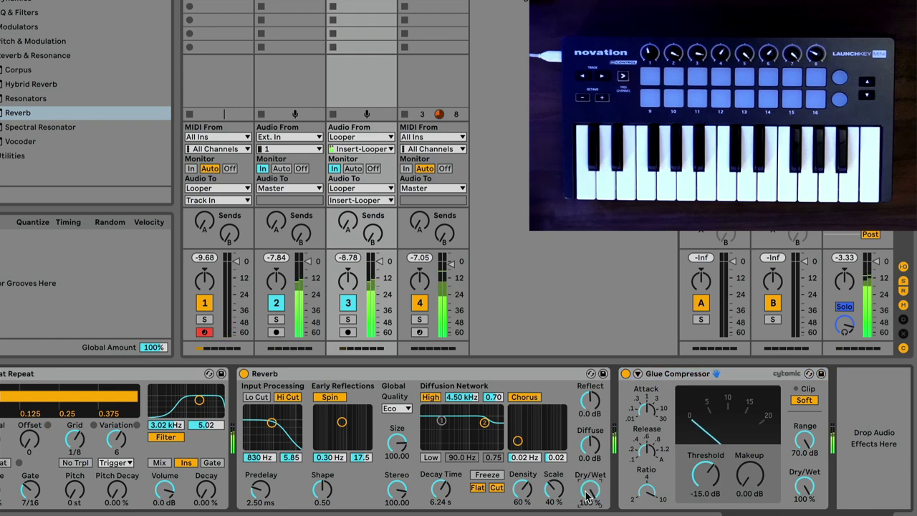
pyautogui.hscroll(-10, 586, 495)
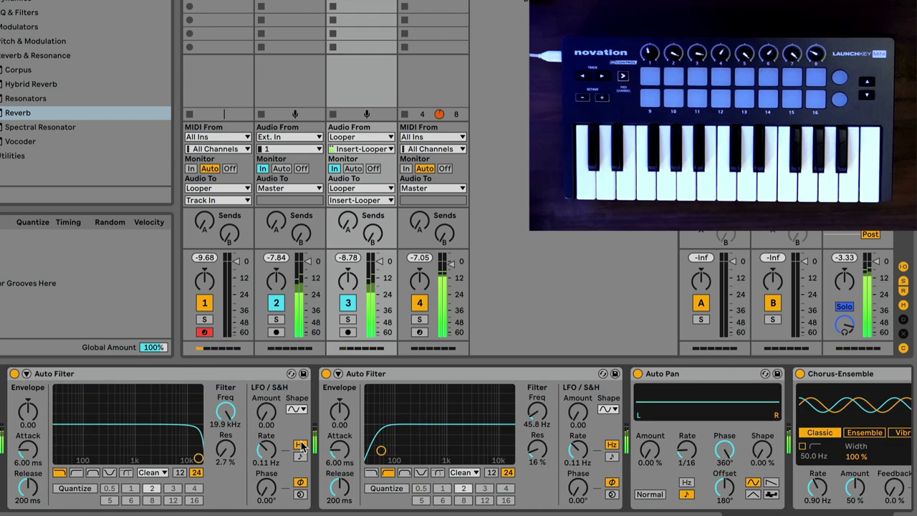
pyautogui.hscroll(10, 401, 444)
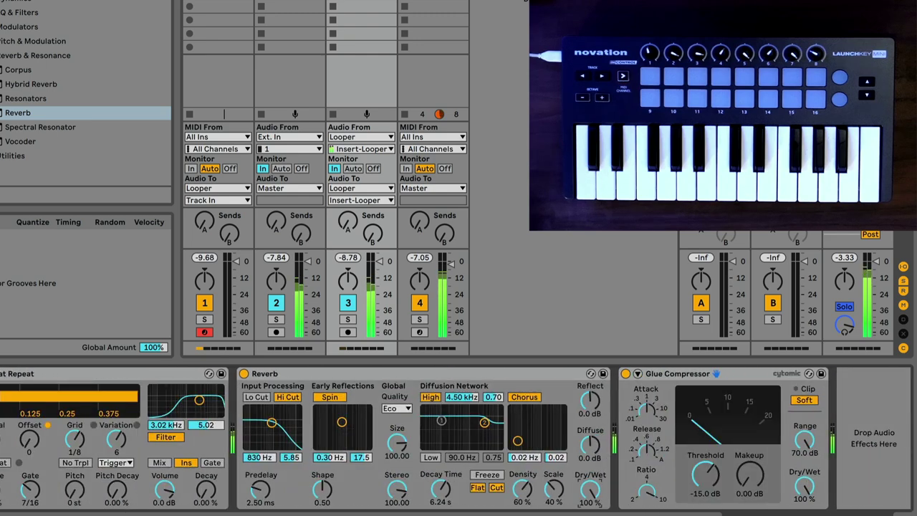
pyautogui.hscroll(-10, 459, 438)
# Sweep the second Auto Filter's cutoff up to 1.29 kHz and back down
pyautogui.moveTo(381, 451); pyautogui.dragTo(450, 450)
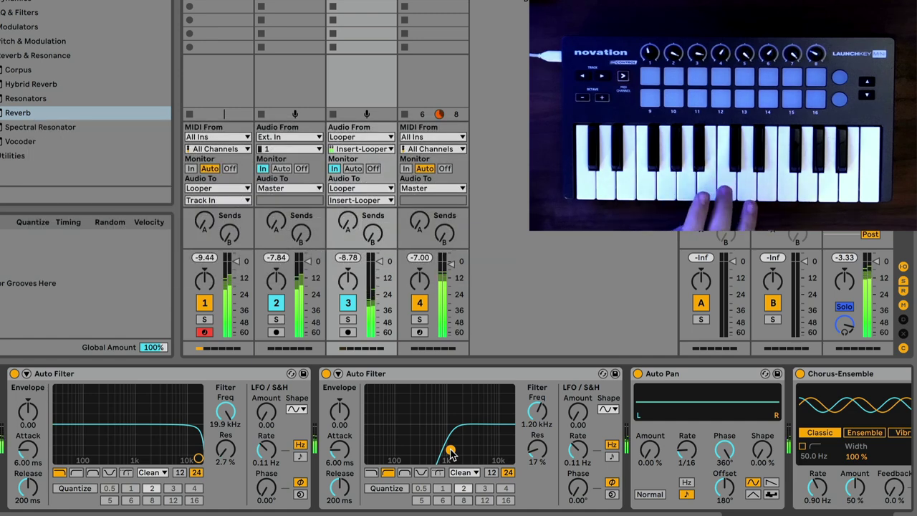
pyautogui.moveTo(450, 453); pyautogui.dragTo(368, 462)
pyautogui.scroll(-10, 620, 453)
pyautogui.scroll(-3, 620, 452)
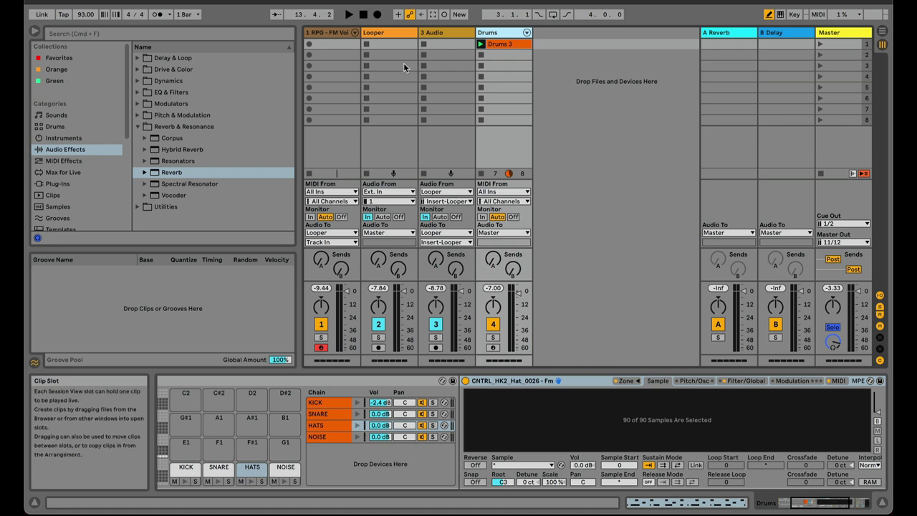
# Export the Looper recording as a clip on a new 5 Looper track, then delete that track
pyautogui.click(399, 33)
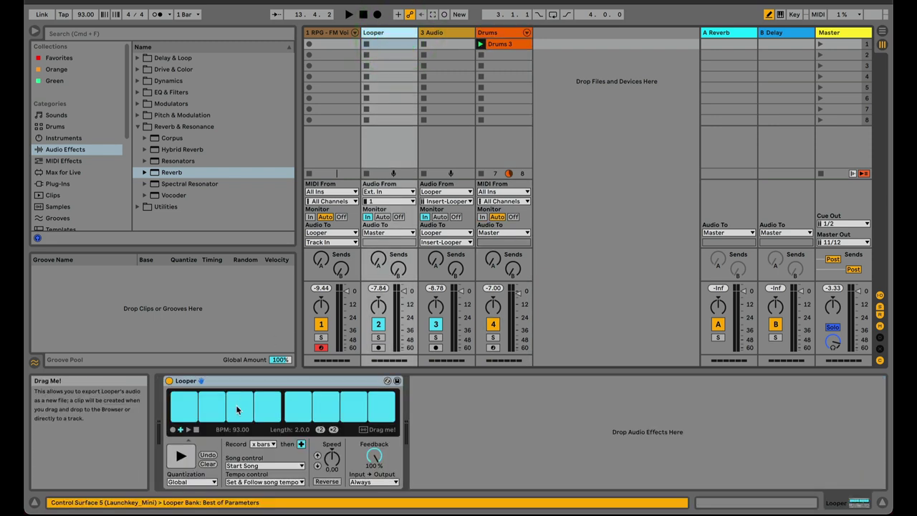
pyautogui.moveTo(238, 409); pyautogui.dragTo(558, 44)
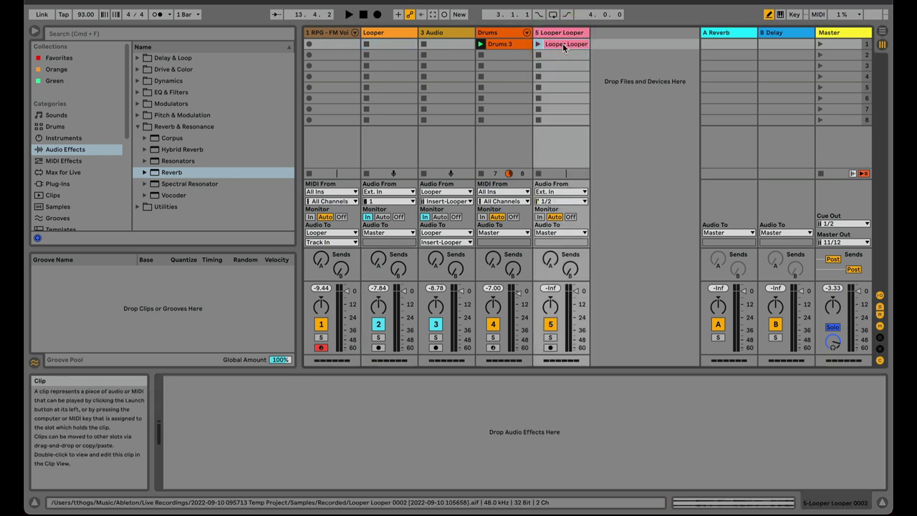
pyautogui.doubleClick(562, 44)
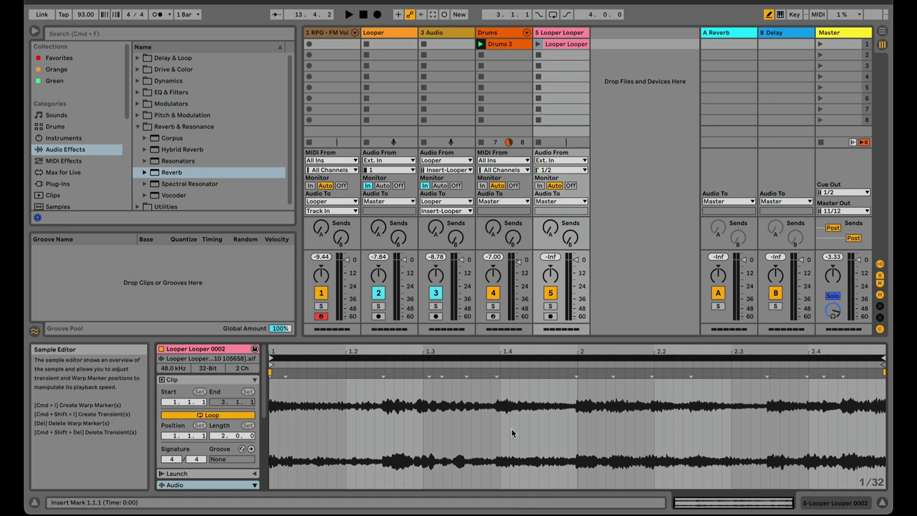
pyautogui.click(568, 33)
pyautogui.press('Delete')
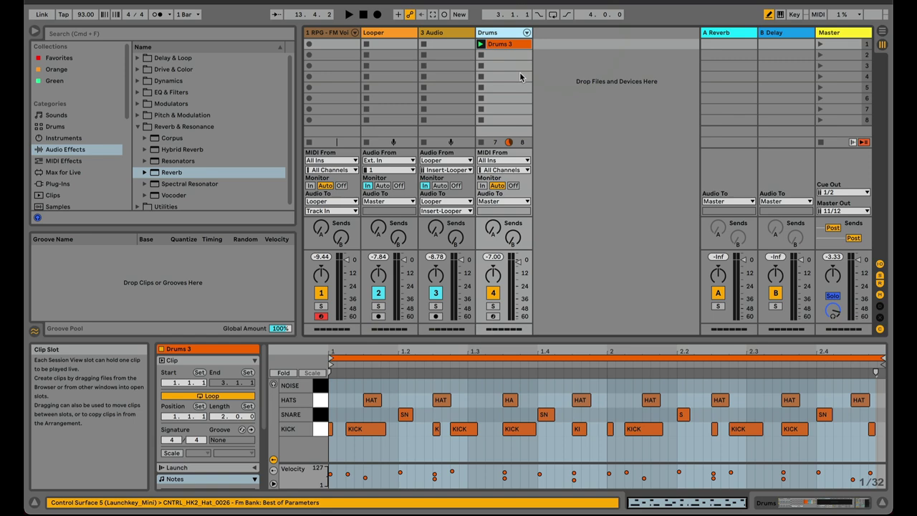
# Delete the old Looper and 3 Audio tracks and insert a new 2 Audio track after RPG - FM Voice
pyautogui.keyDown('shift'); pyautogui.click(434, 33); pyautogui.keyUp('shift')
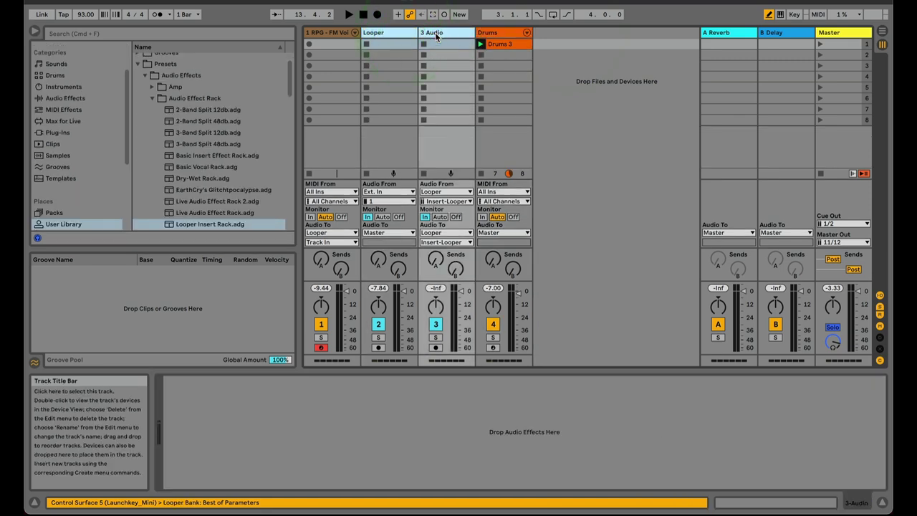
pyautogui.press('Delete')
pyautogui.click(353, 35)
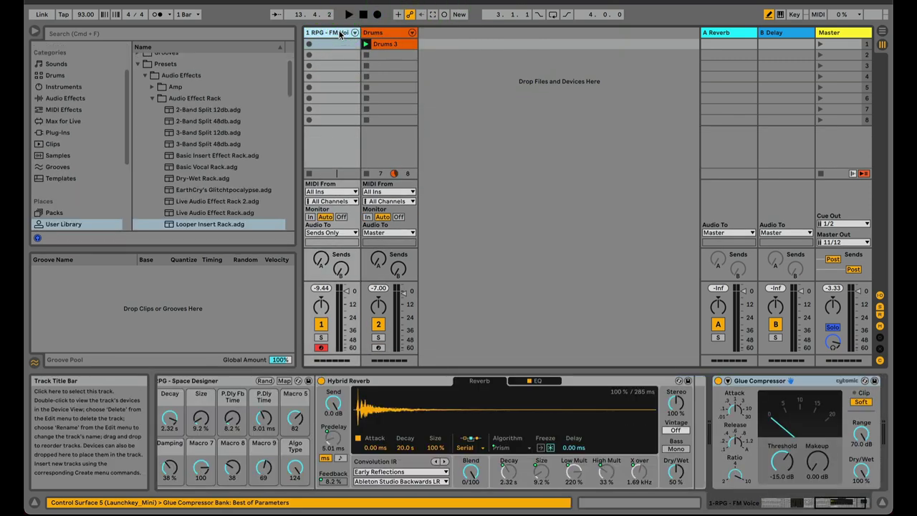
pyautogui.rightClick(343, 33)
pyautogui.click(378, 118)
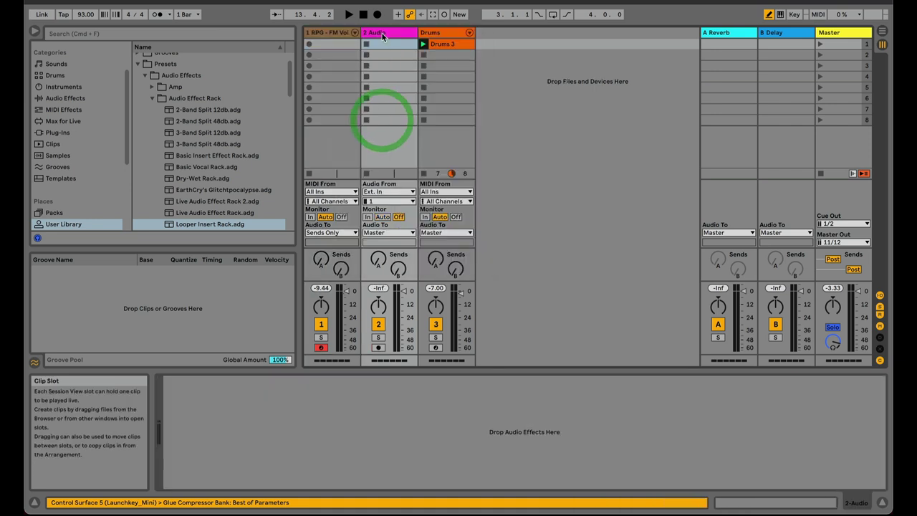
pyautogui.click(380, 32)
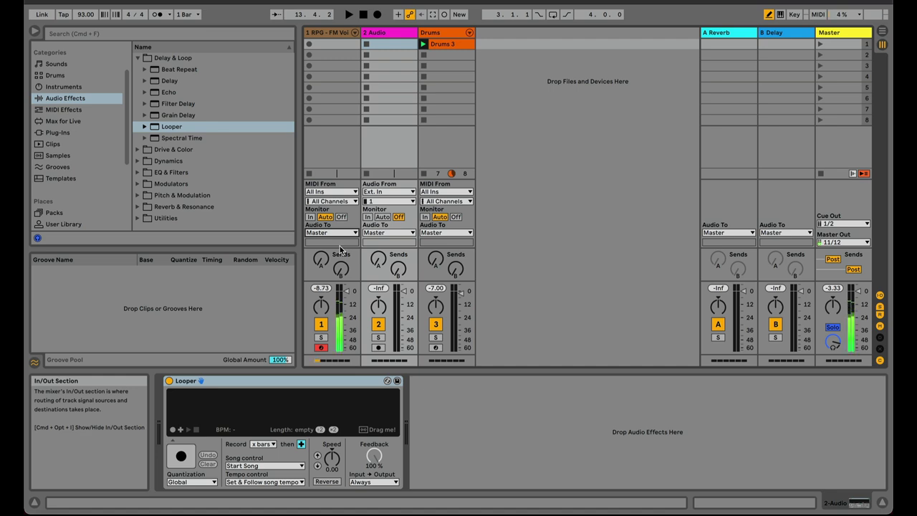
# Set the RPG - FM Voice track's Audio To output to 2-Audio
pyautogui.click(328, 34)
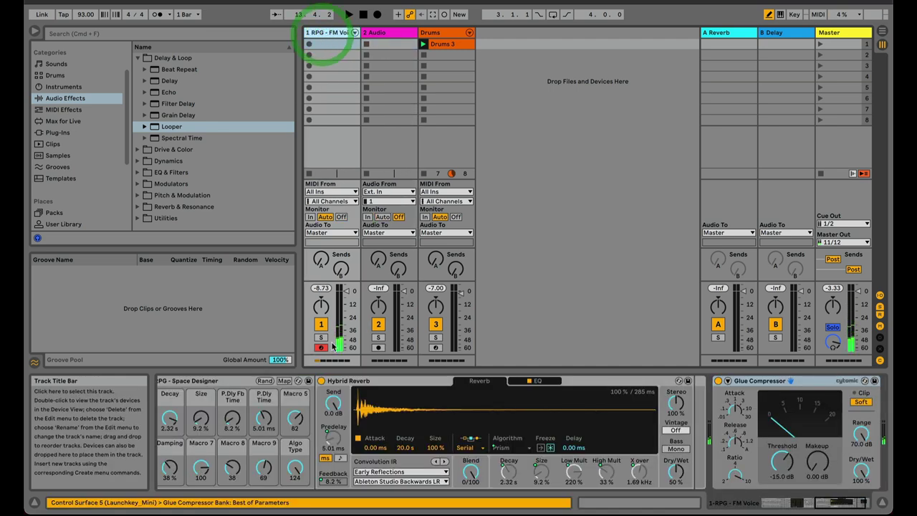
pyautogui.hscroll(-5, 215, 429)
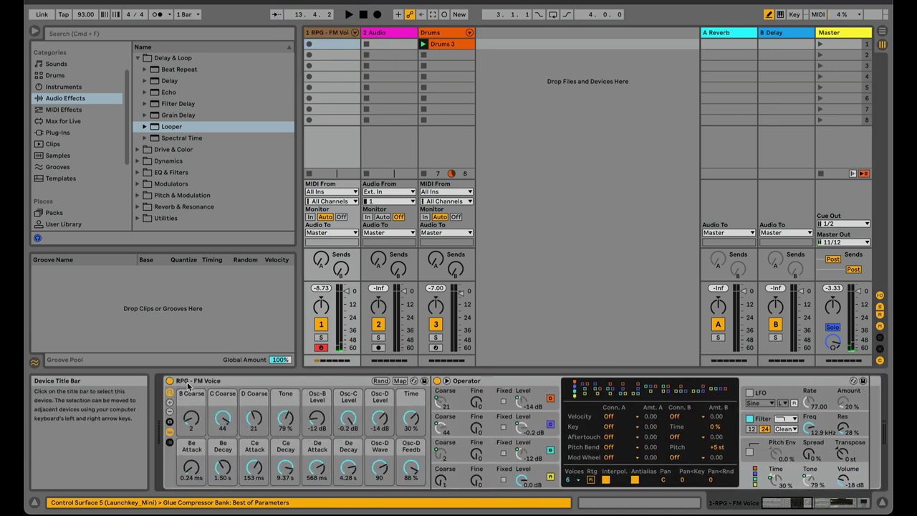
pyautogui.hscroll(5, 215, 386)
pyautogui.hscroll(2, 213, 387)
pyautogui.hscroll(-5, 308, 391)
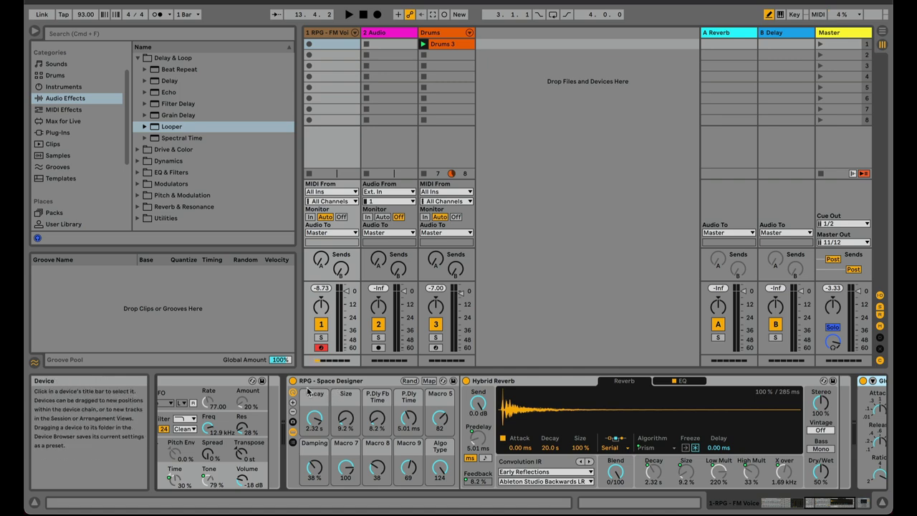
pyautogui.hscroll(3, 308, 392)
pyautogui.hscroll(-5, 378, 379)
pyautogui.hscroll(-3, 379, 380)
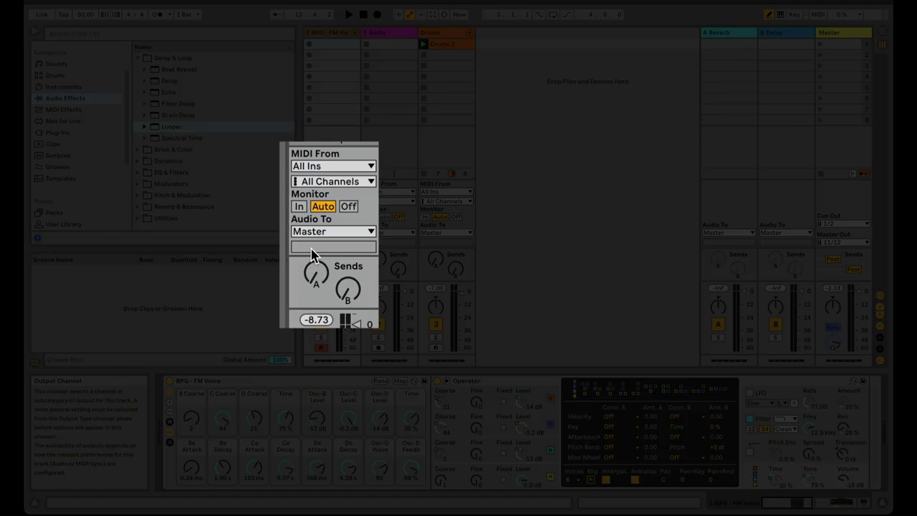
pyautogui.click(326, 233)
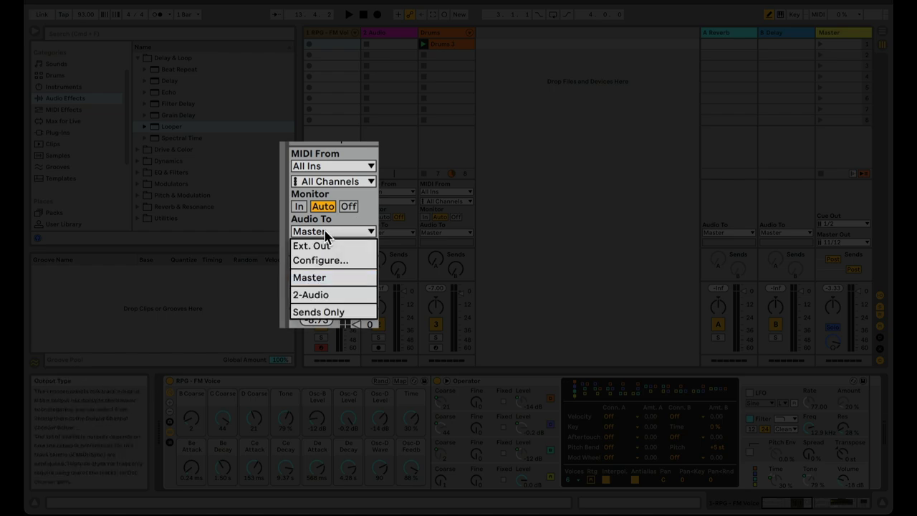
pyautogui.click(326, 296)
pyautogui.click(383, 34)
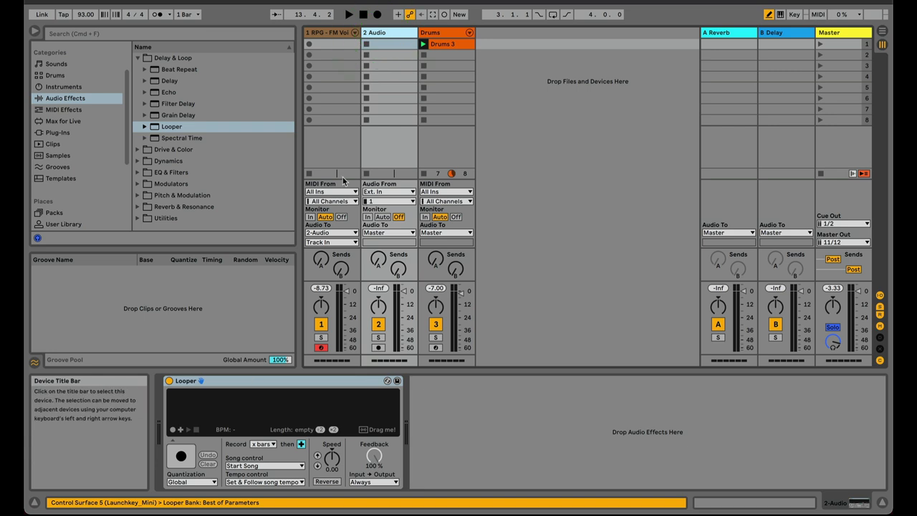
# Rename the 2 Audio track to Looper and set its monitoring to In
pyautogui.rightClick(380, 33)
pyautogui.click(416, 79)
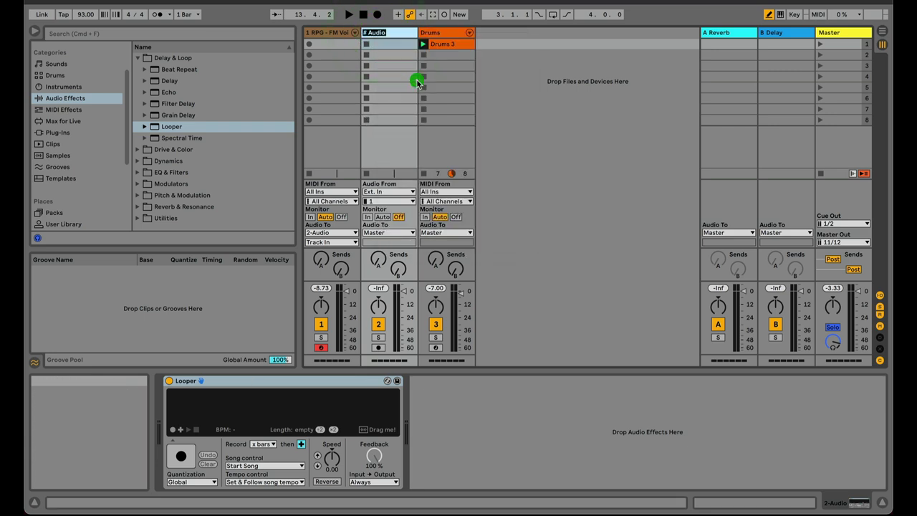
pyautogui.write('Looper')
pyautogui.press('Return')
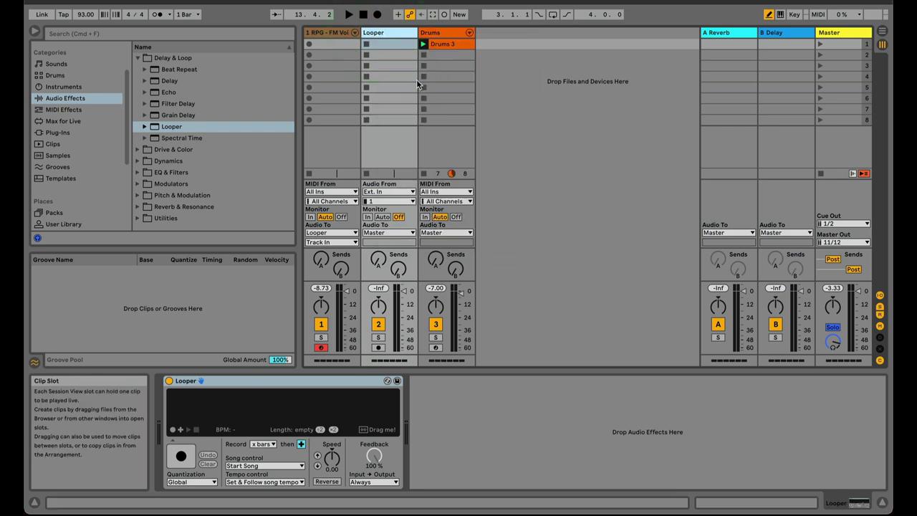
pyautogui.click(367, 217)
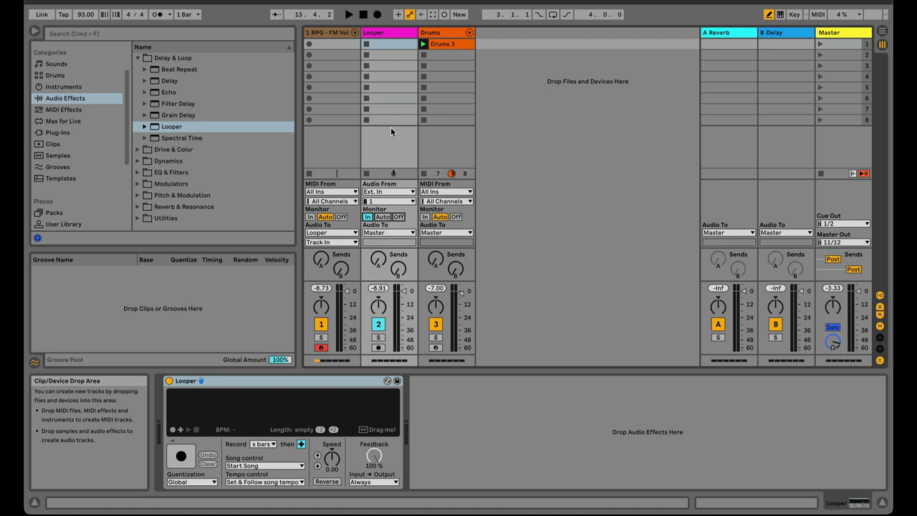
# Insert a new 3 Audio track after Looper, taking its input from Looper / Insert-Looper
pyautogui.rightClick(393, 35)
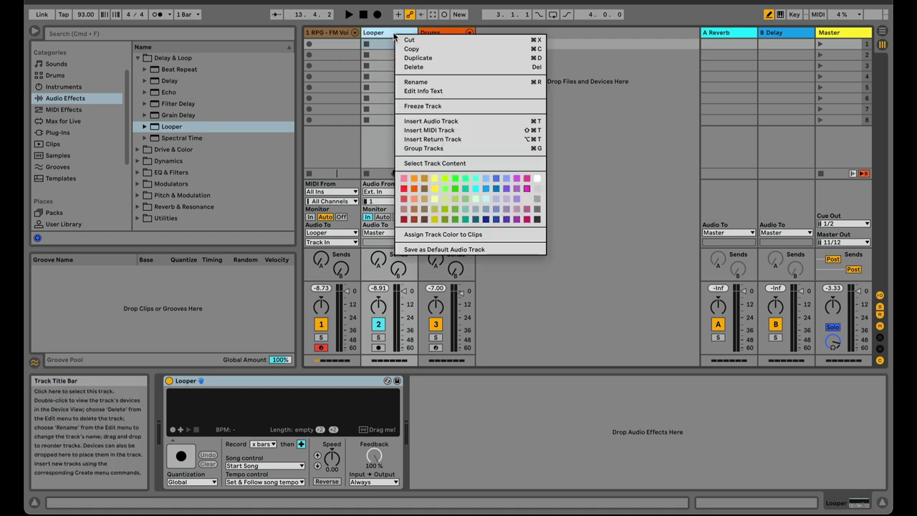
pyautogui.click(430, 122)
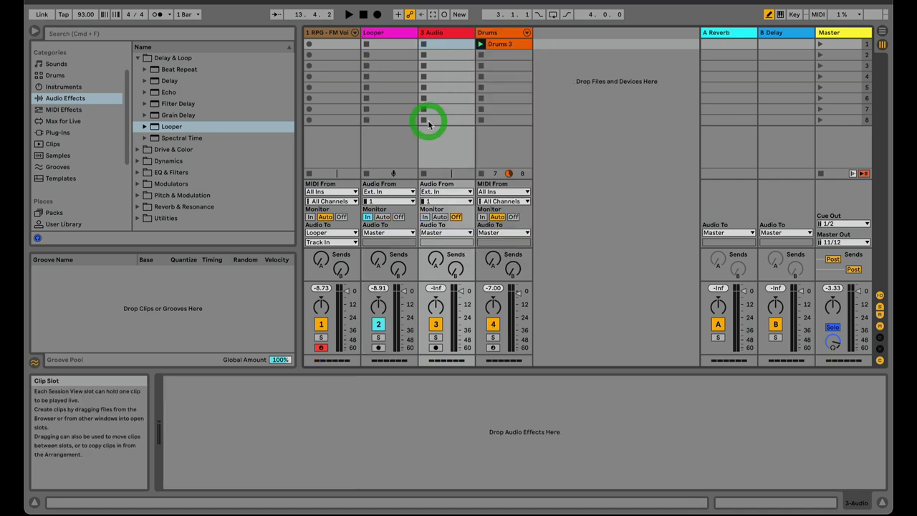
pyautogui.click(439, 193)
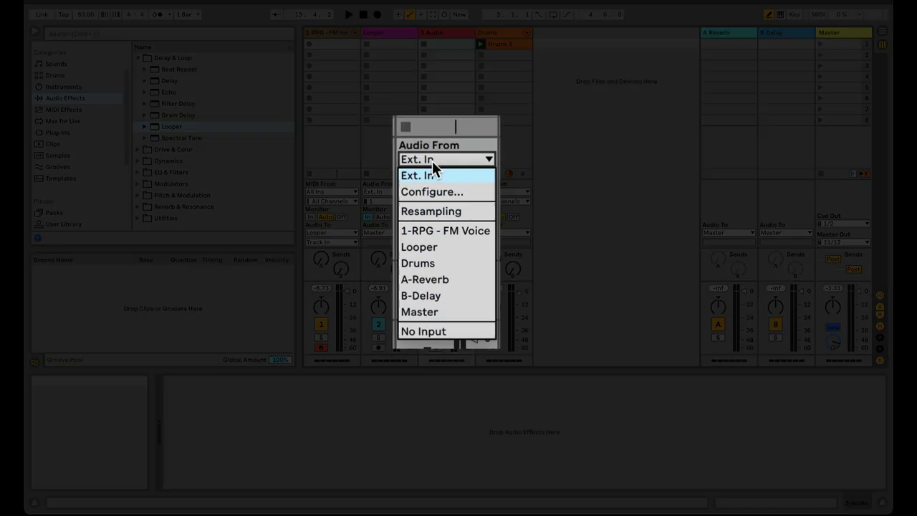
pyautogui.click(433, 247)
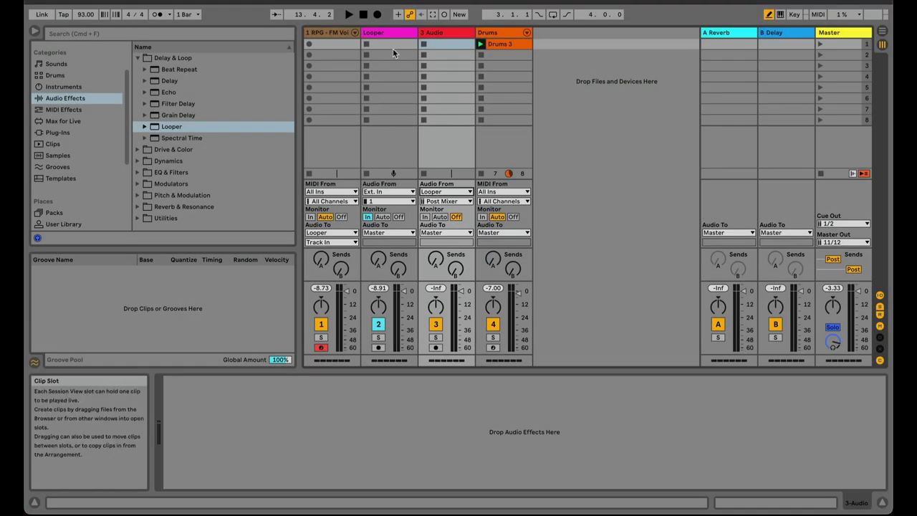
pyautogui.click(438, 201)
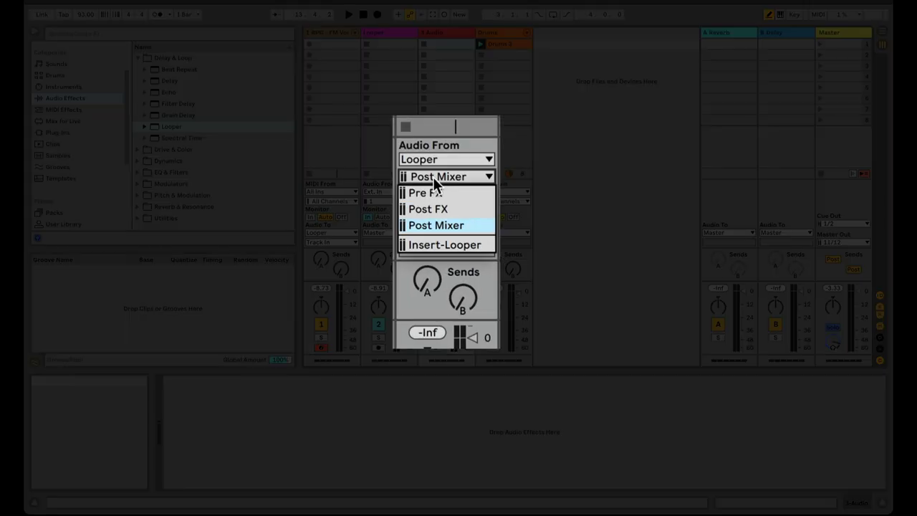
pyautogui.click(436, 244)
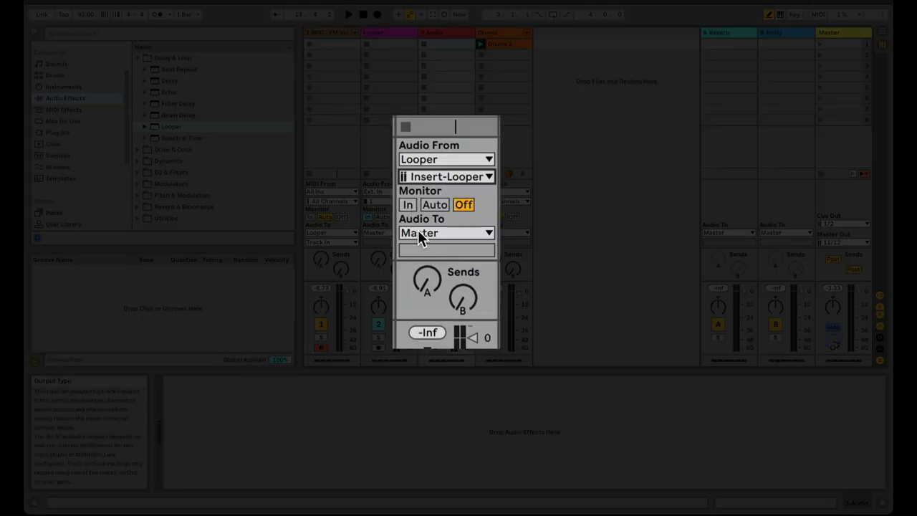
# Send 3 Audio's output back to Looper / Insert-Looper
pyautogui.click(419, 233)
pyautogui.click(422, 308)
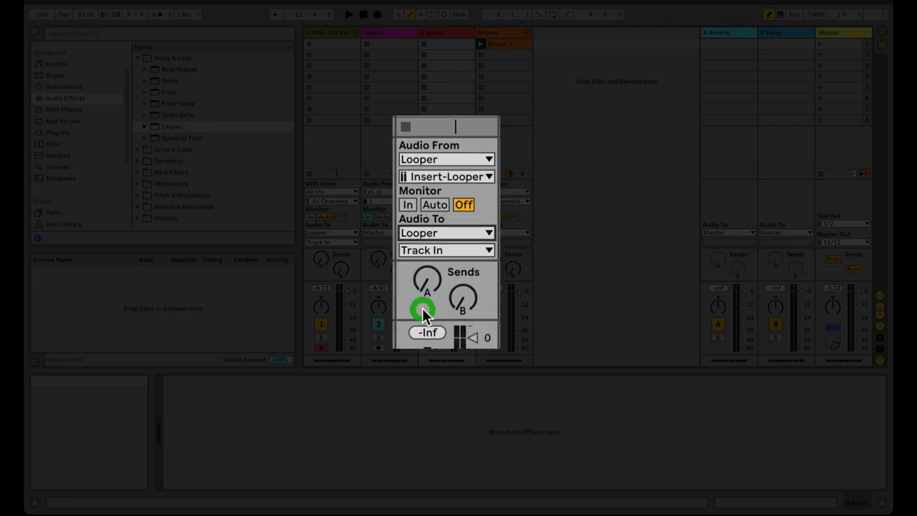
pyautogui.click(428, 251)
pyautogui.click(430, 286)
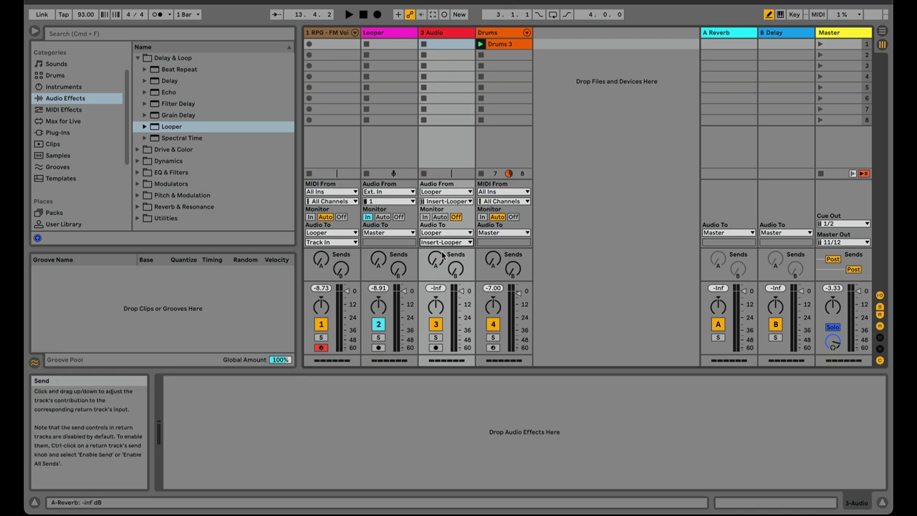
# Set 3 Audio's monitoring to In and bring up the Looper track's device
pyautogui.click(424, 218)
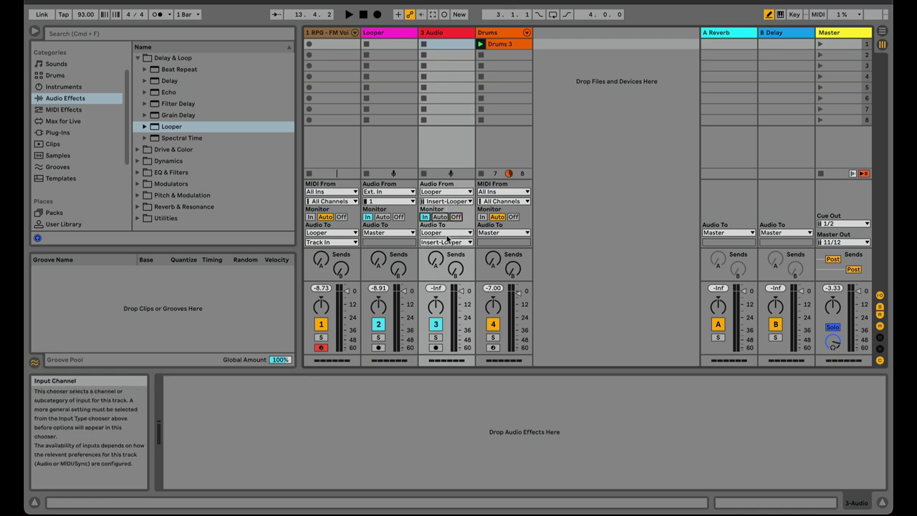
pyautogui.click(397, 98)
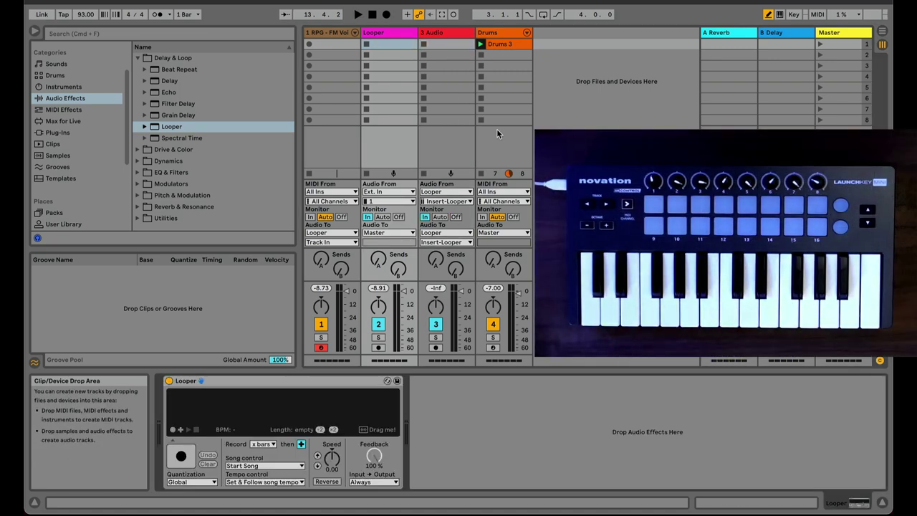
# Map the Looper's main pedal button to note E1, then exit MIDI Map Mode
pyautogui.click(818, 14)
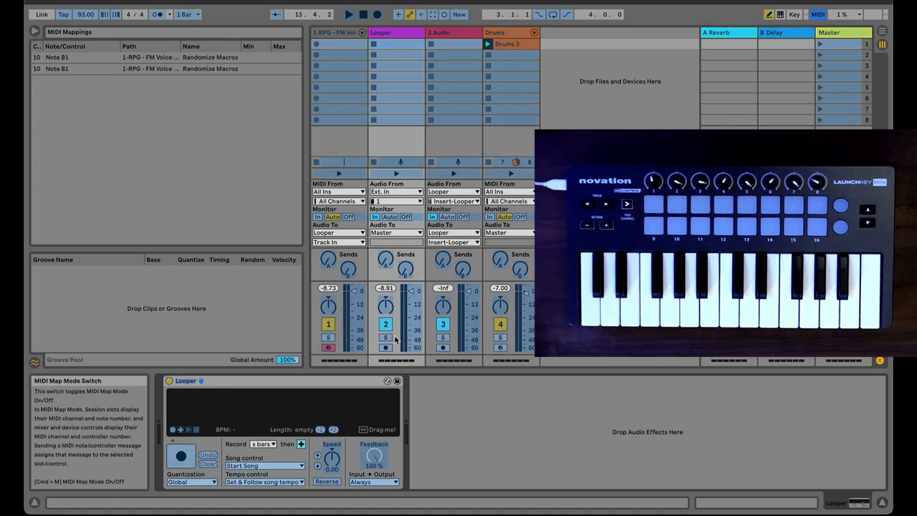
pyautogui.click(181, 458)
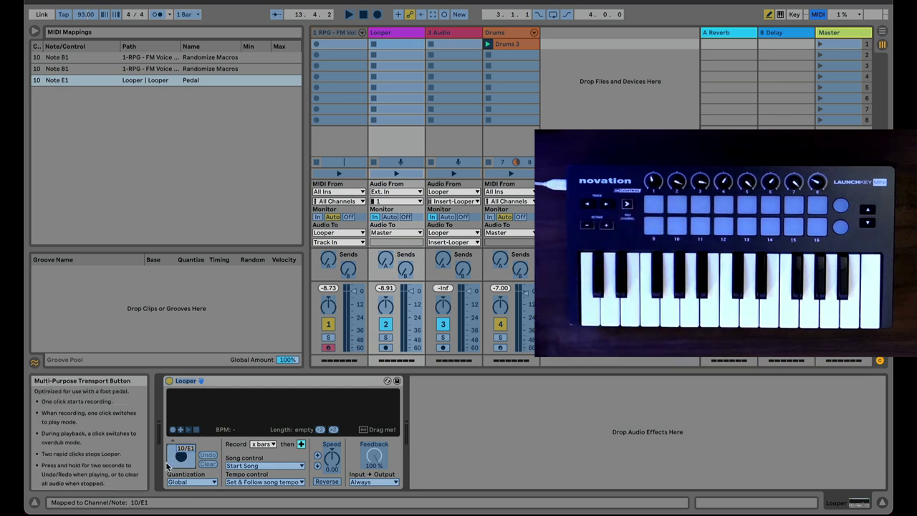
pyautogui.click(821, 18)
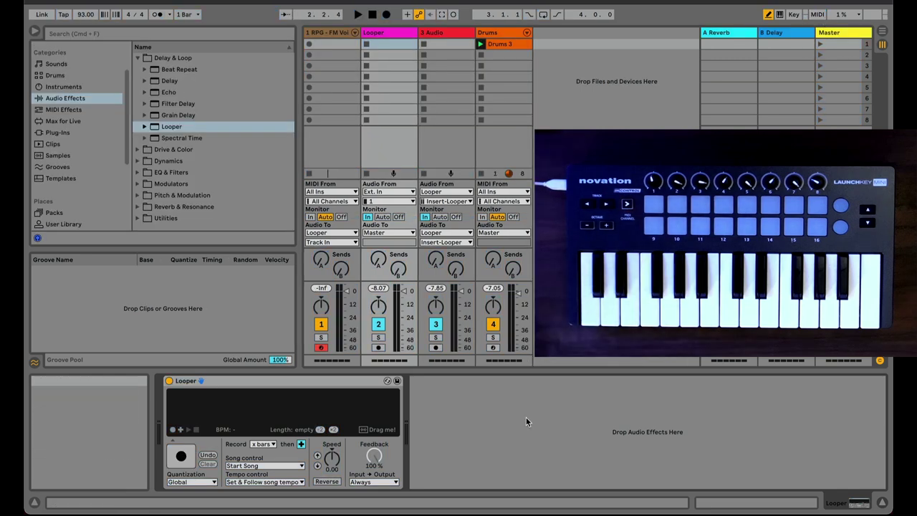
# Start playback and record a two-bar loop at 93 BPM into the Looper
pyautogui.press('space')
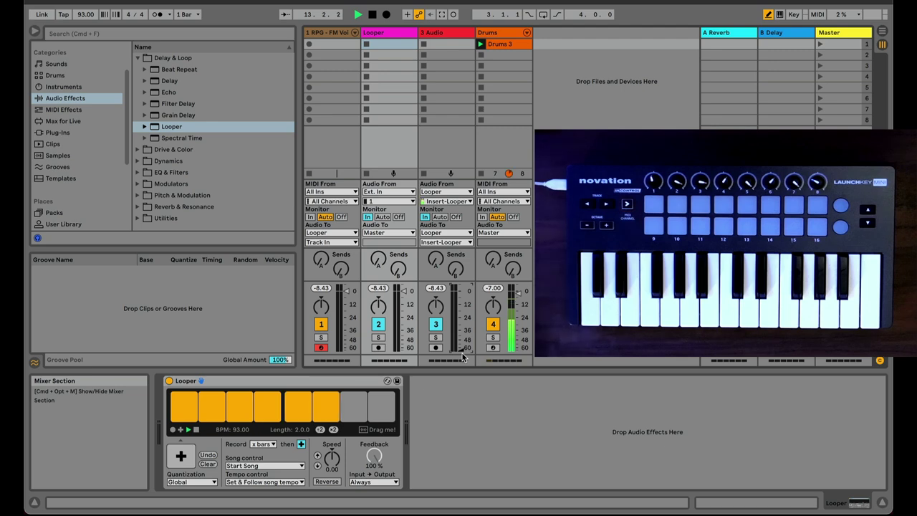
# Raise the 3 Audio track's volume fader from -inf to 0 dB
pyautogui.moveTo(463, 347); pyautogui.dragTo(462, 290)
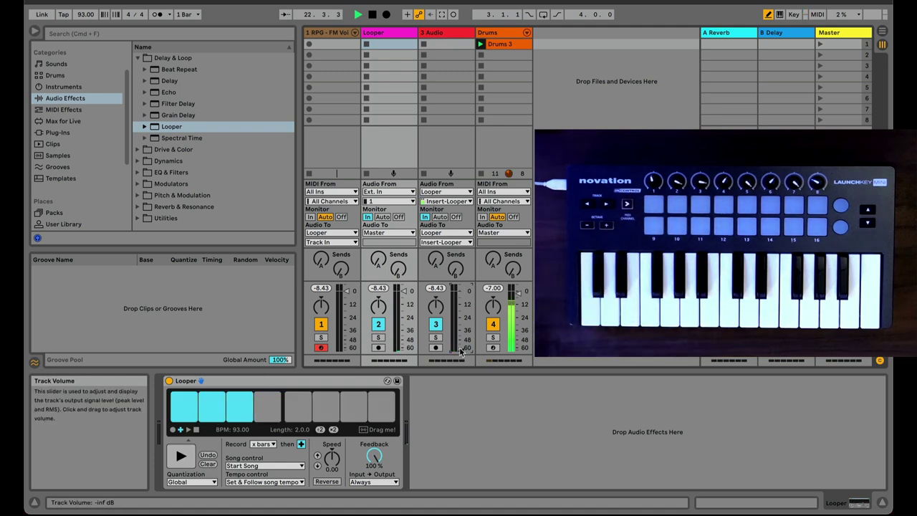
pyautogui.moveTo(461, 350); pyautogui.dragTo(462, 291)
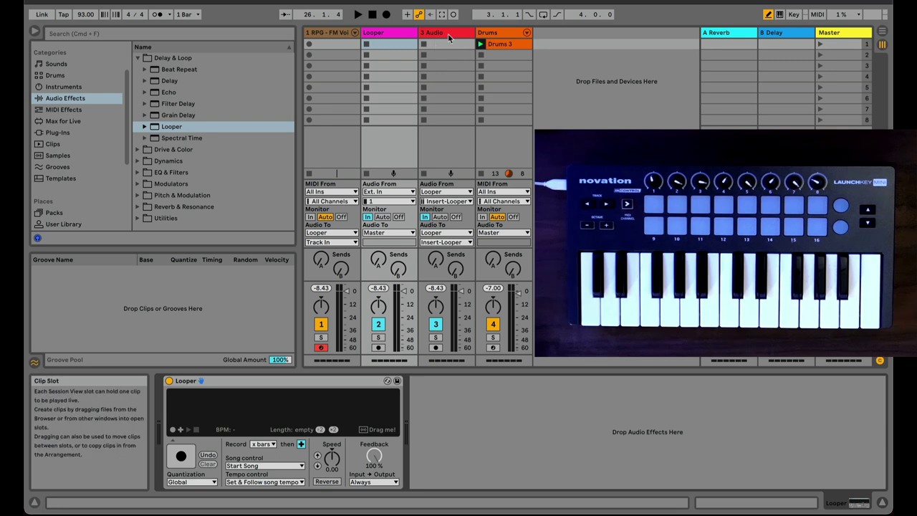
# Load Looper Insert Rack.adg onto 3 Audio and review its Auto Filters, Auto Pan, Chorus-Ensemble and Beat Repeat
pyautogui.click(447, 33)
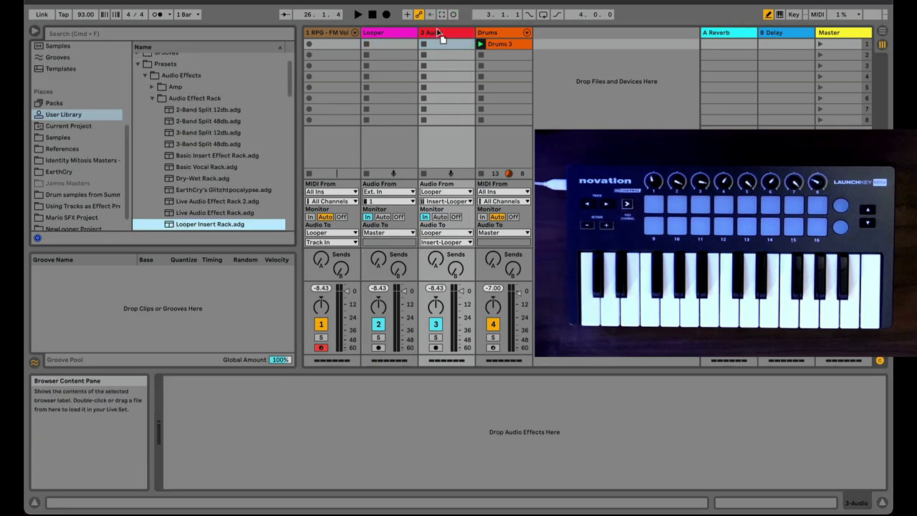
pyautogui.click(435, 34)
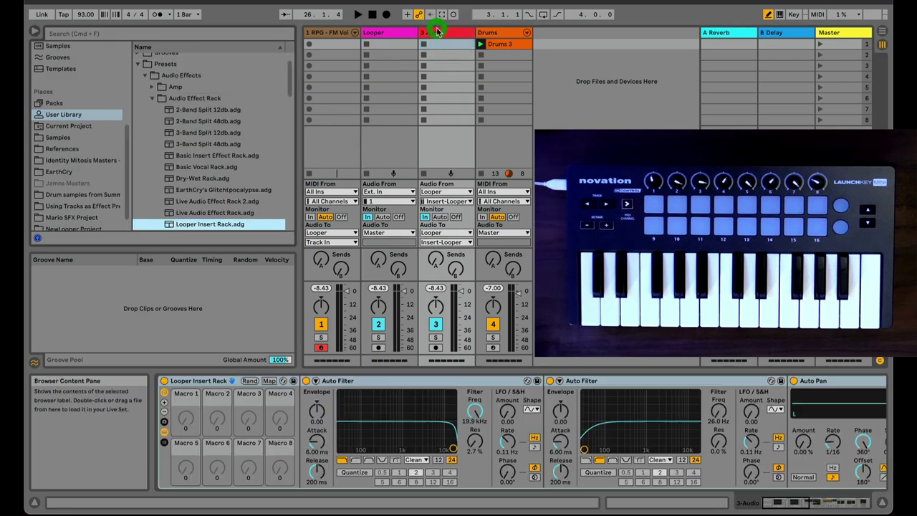
pyautogui.hscroll(10, 430, 462)
pyautogui.hscroll(-12, 401, 460)
pyautogui.hscroll(2, 377, 459)
pyautogui.hscroll(6, 377, 458)
pyautogui.hscroll(-8, 378, 459)
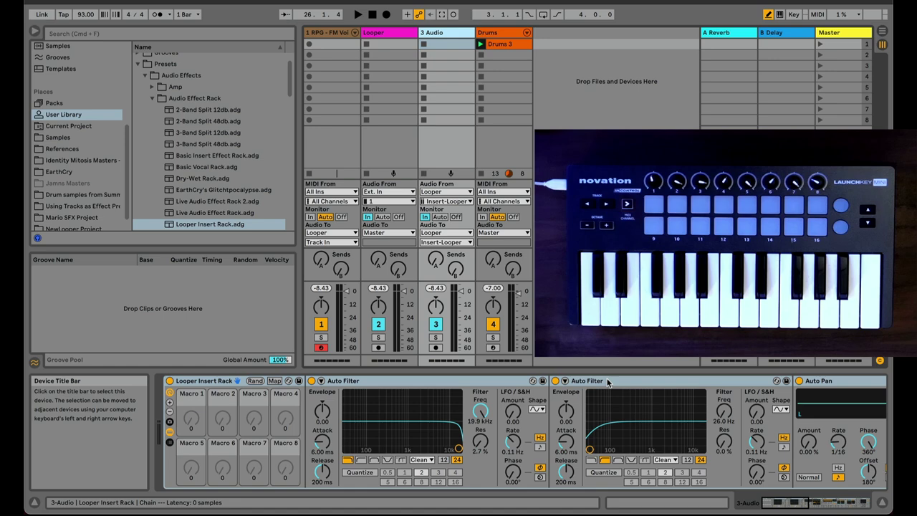
pyautogui.hscroll(5, 607, 382)
pyautogui.hscroll(-5, 607, 382)
pyautogui.hscroll(4, 600, 387)
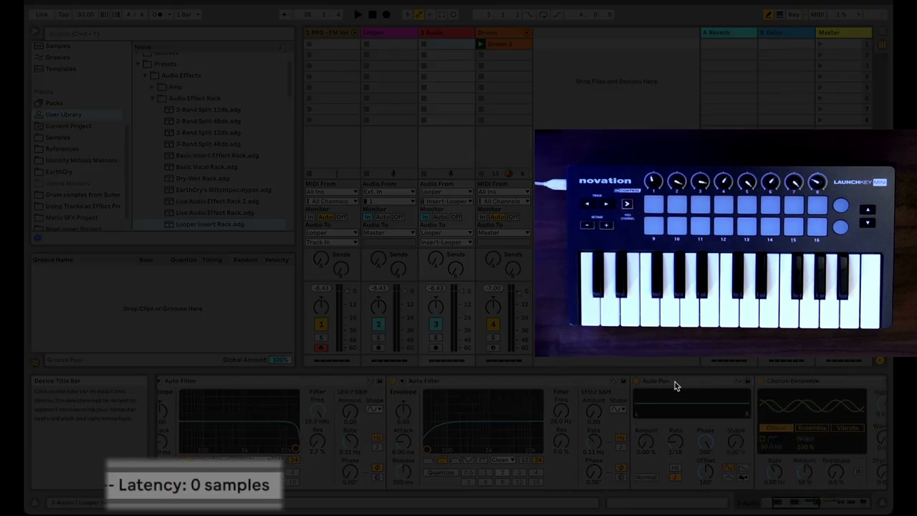
pyautogui.hscroll(2, 686, 384)
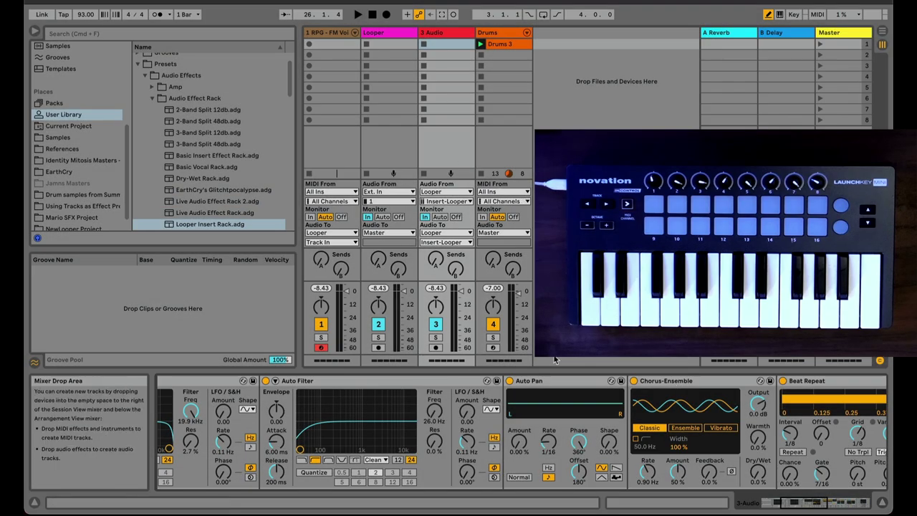
pyautogui.hscroll(-15, 508, 431)
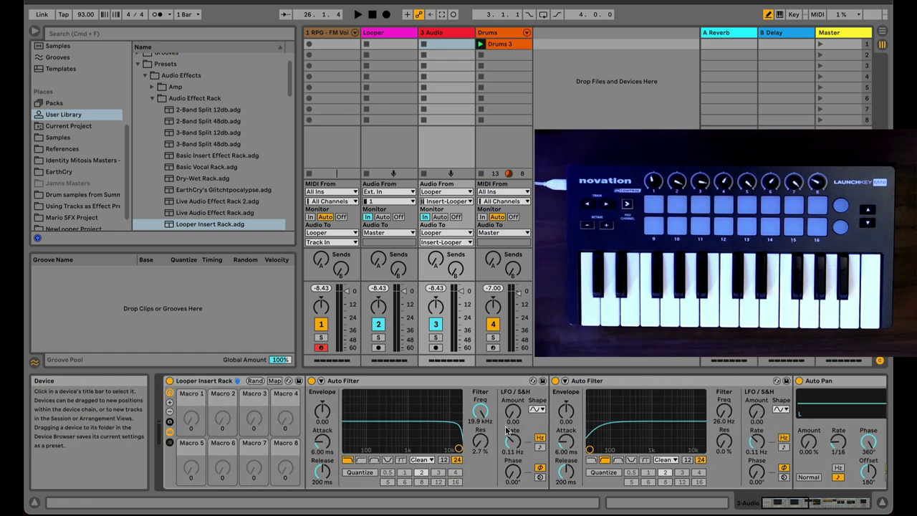
# Start playback from the Looper track, then nudge 3 Audio's second Auto Filter toward 335 Hz
pyautogui.click(389, 40)
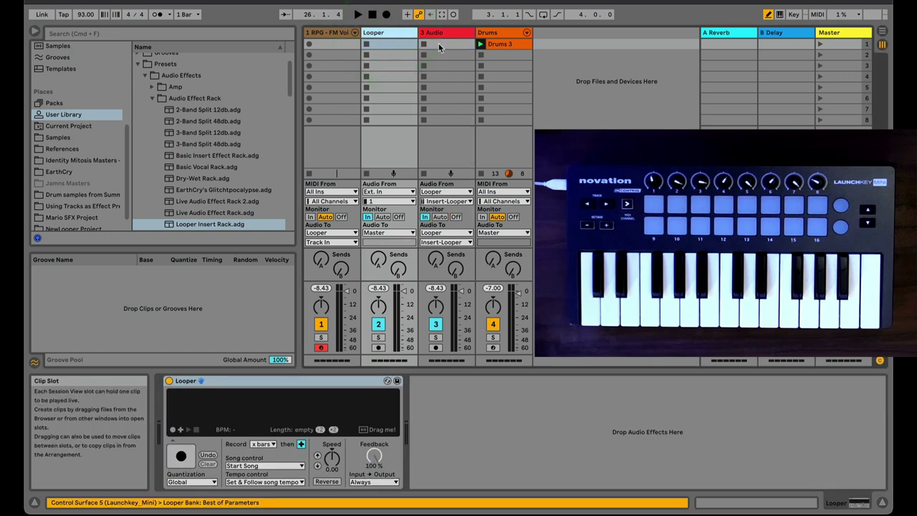
pyautogui.press('space')
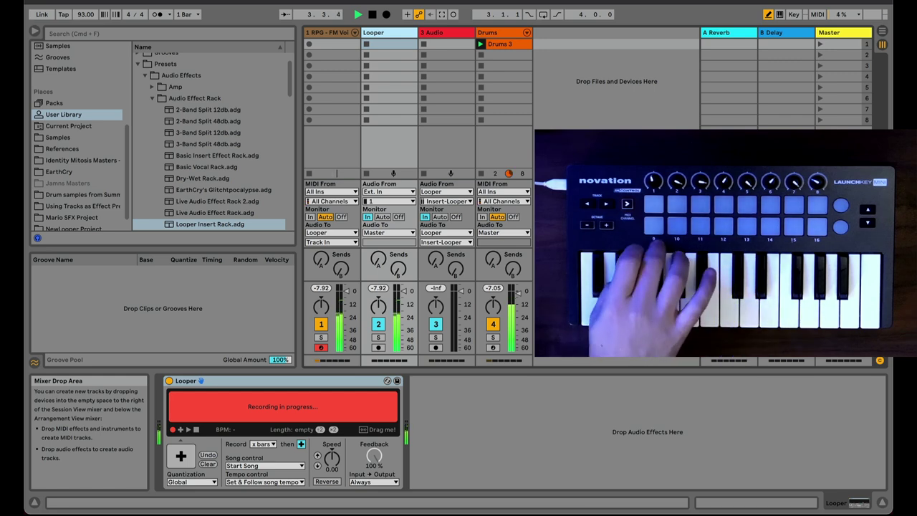
pyautogui.click(445, 31)
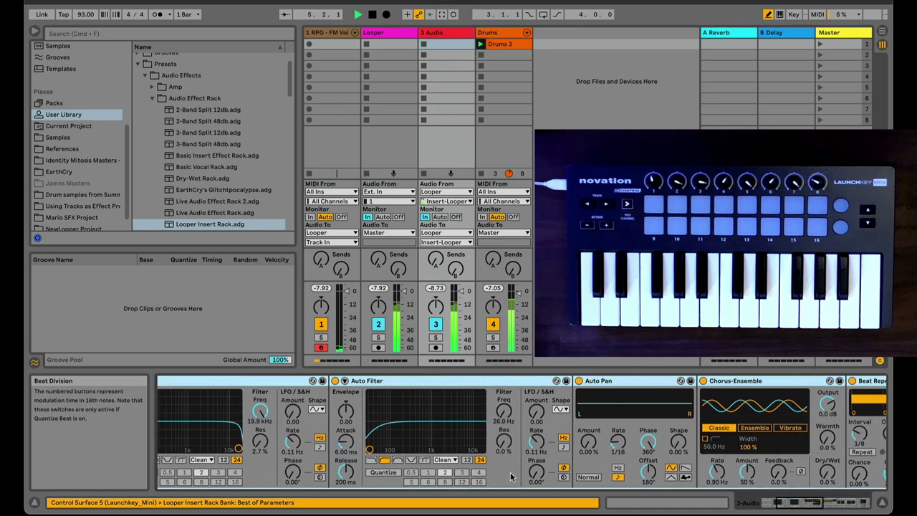
pyautogui.moveTo(368, 450)
pyautogui.mouseDown()
pyautogui.moveTo(395, 428)
pyautogui.moveTo(447, 417)
pyautogui.moveTo(404, 425)
pyautogui.moveTo(435, 430)
pyautogui.moveTo(402, 432)
pyautogui.moveTo(370, 450)
pyautogui.mouseUp()
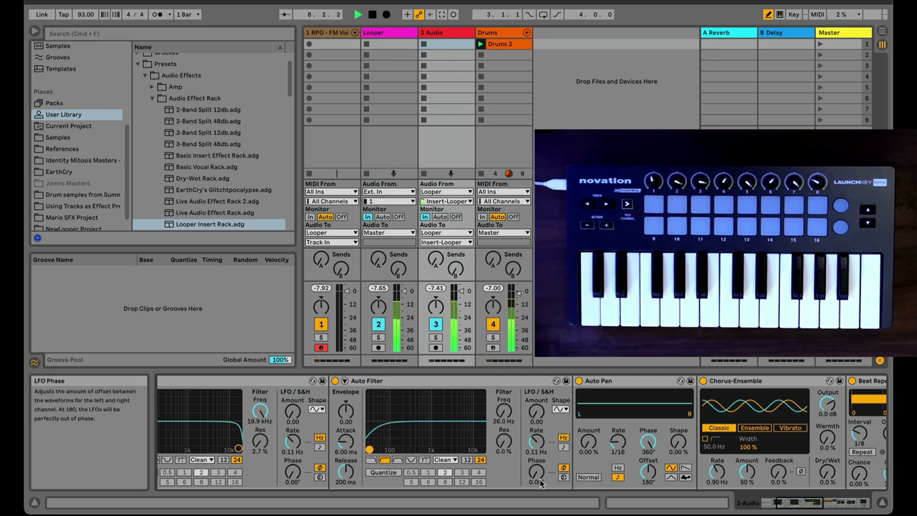
pyautogui.hscroll(10, 369, 452)
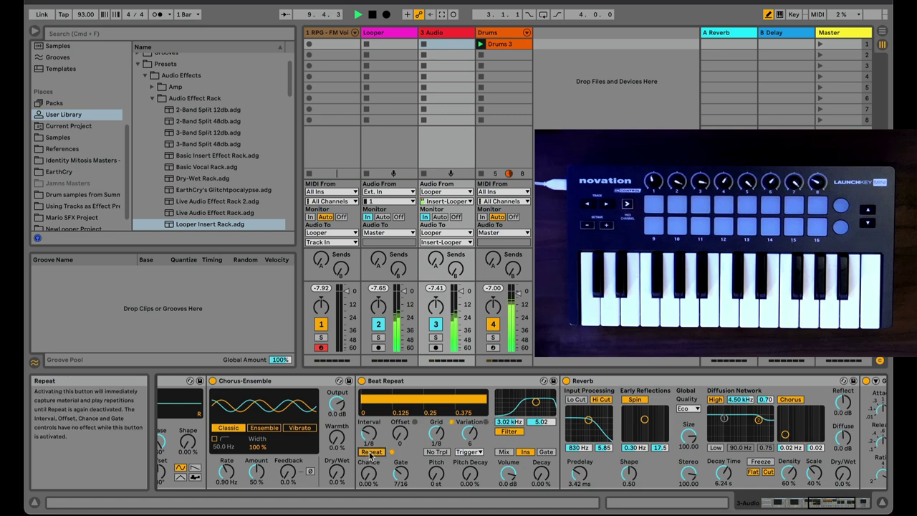
pyautogui.hscroll(-8, 371, 453)
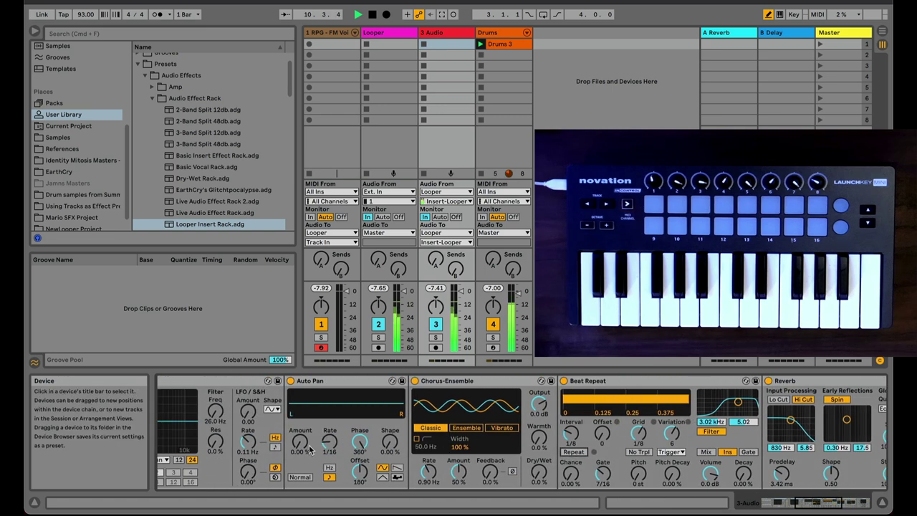
pyautogui.hscroll(-10, 301, 444)
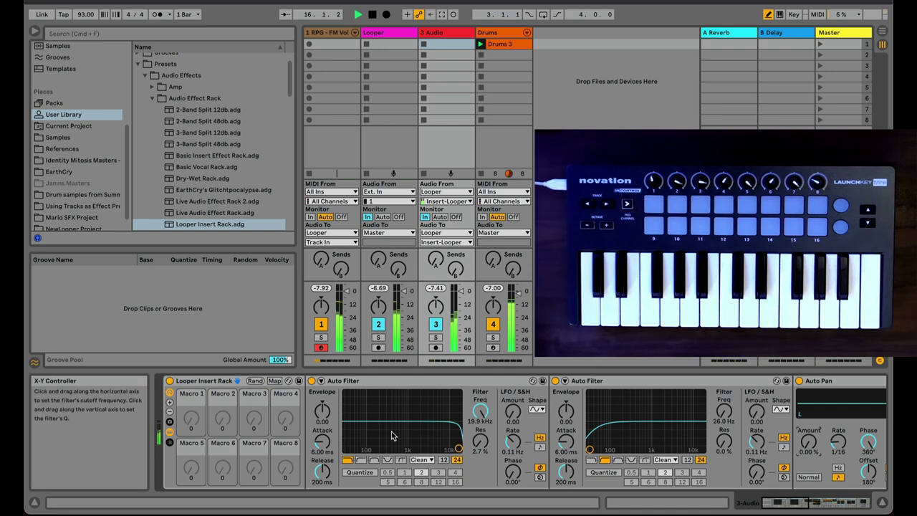
# Raise the first Auto Filter's resonance to 15% and sweep its cutoff upward
pyautogui.moveTo(458, 448); pyautogui.dragTo(396, 434)
pyautogui.hscroll(10, 473, 441)
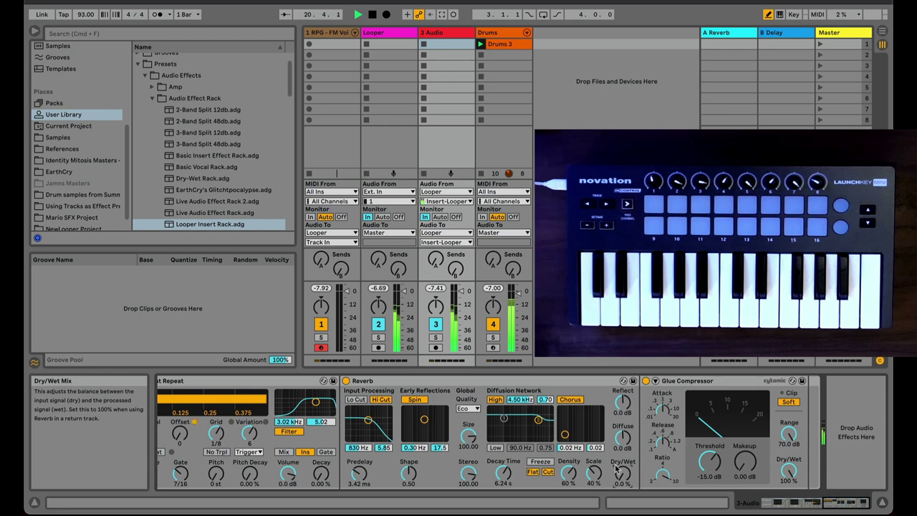
pyautogui.hscroll(-10, 600, 461)
pyautogui.moveTo(398, 438); pyautogui.dragTo(462, 445)
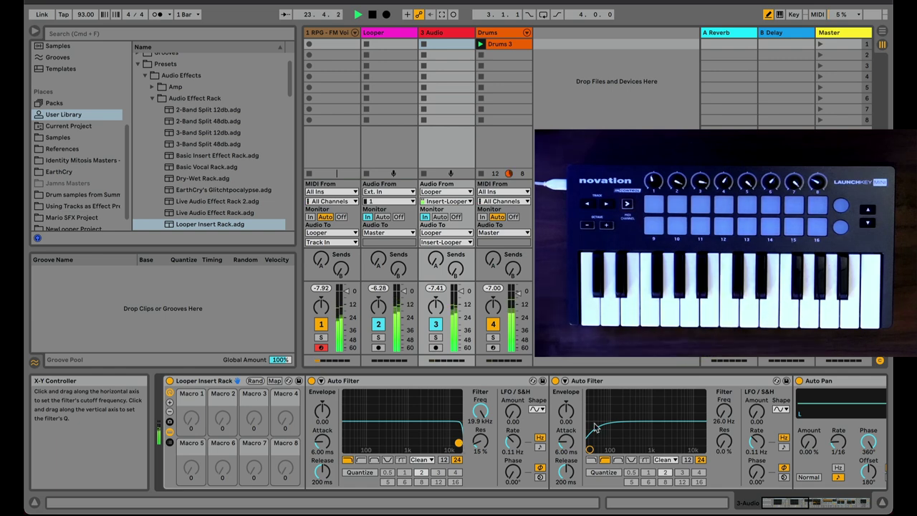
# Turn Auto Pan's amount up to 100%, then reset it to 0%
pyautogui.hscroll(5, 604, 425)
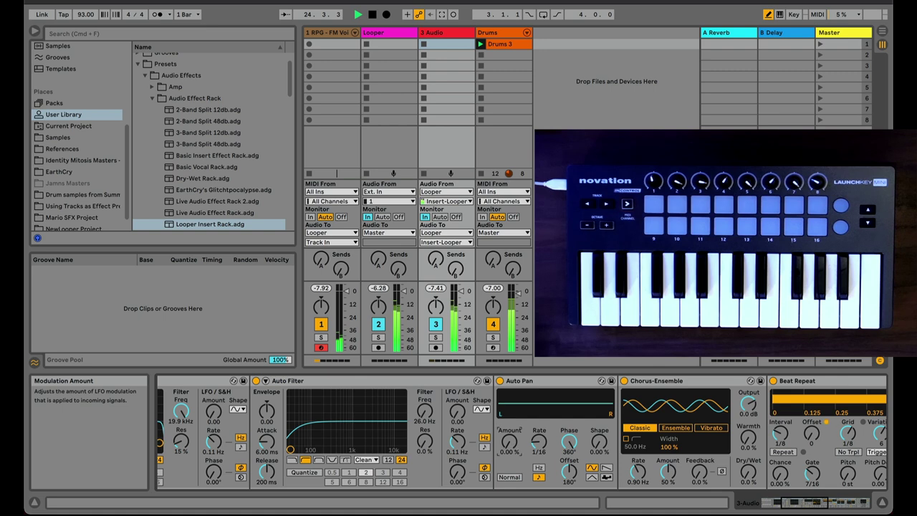
pyautogui.moveTo(509, 441); pyautogui.dragTo(509, 401)
pyautogui.press('Delete')
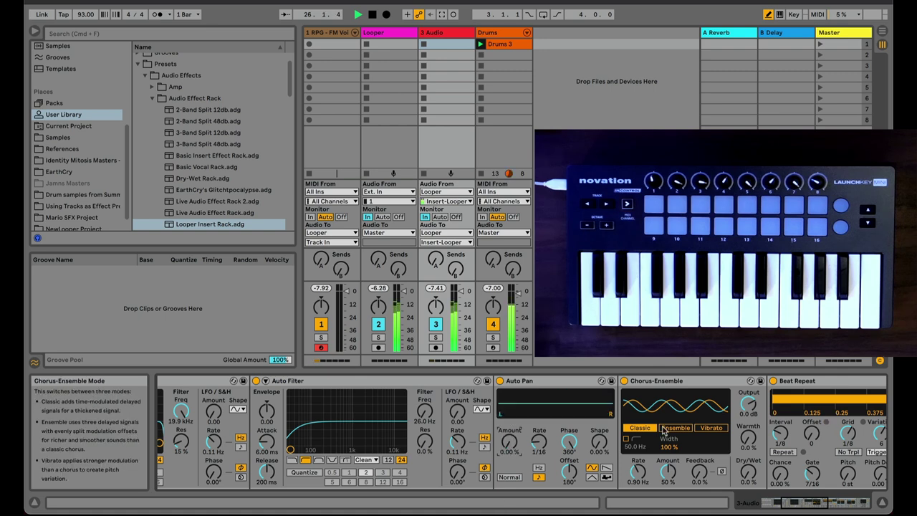
pyautogui.hscroll(2, 687, 430)
pyautogui.moveTo(629, 473); pyautogui.dragTo(629, 437)
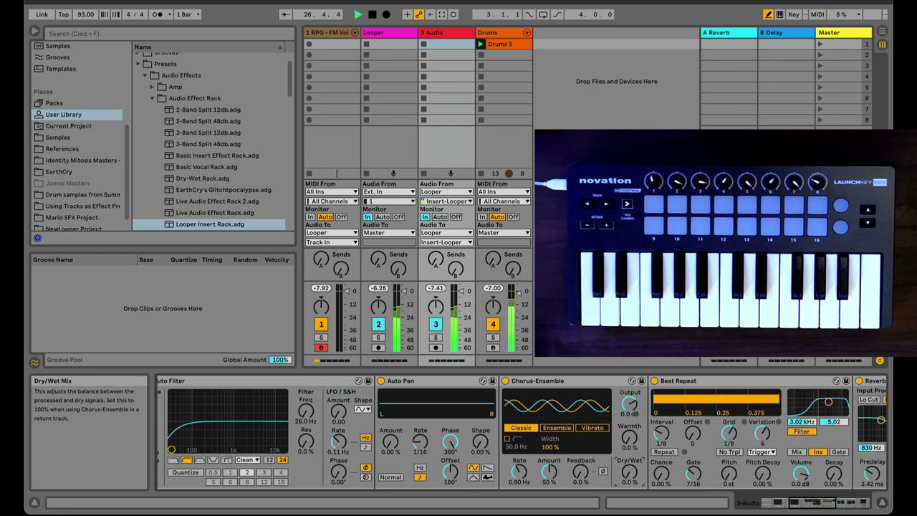
pyautogui.hscroll(-2, 440, 445)
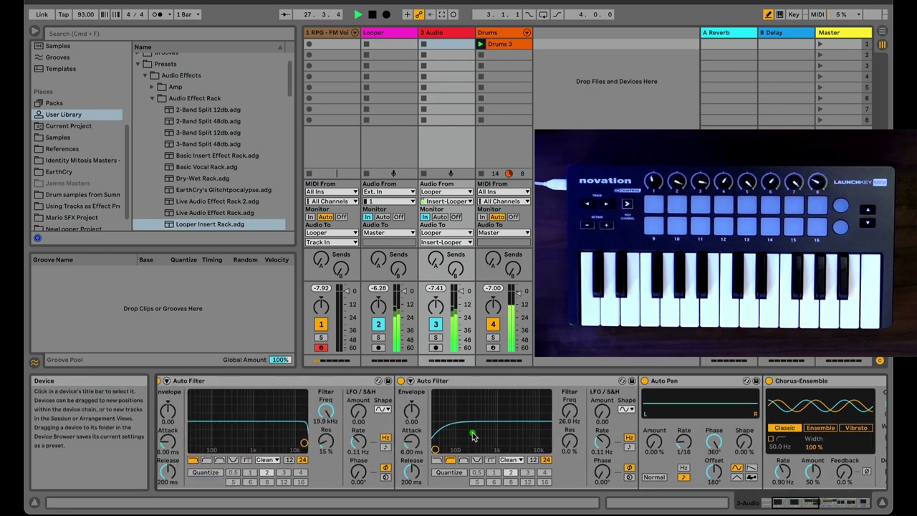